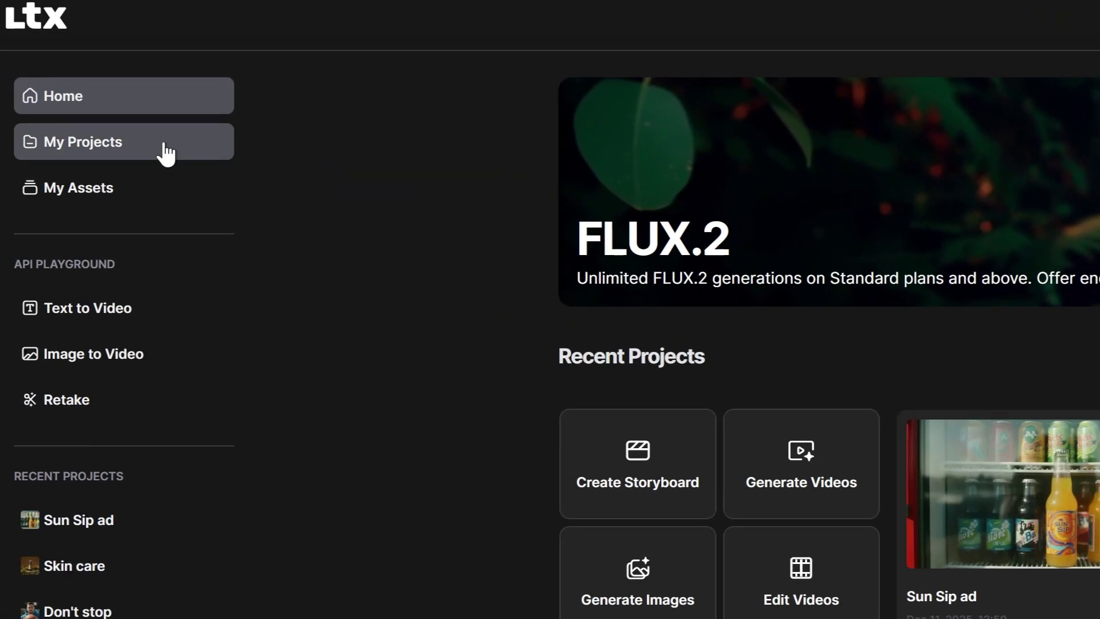
- Browse the project list, look at the Skin care project, and return home
click(91, 84)
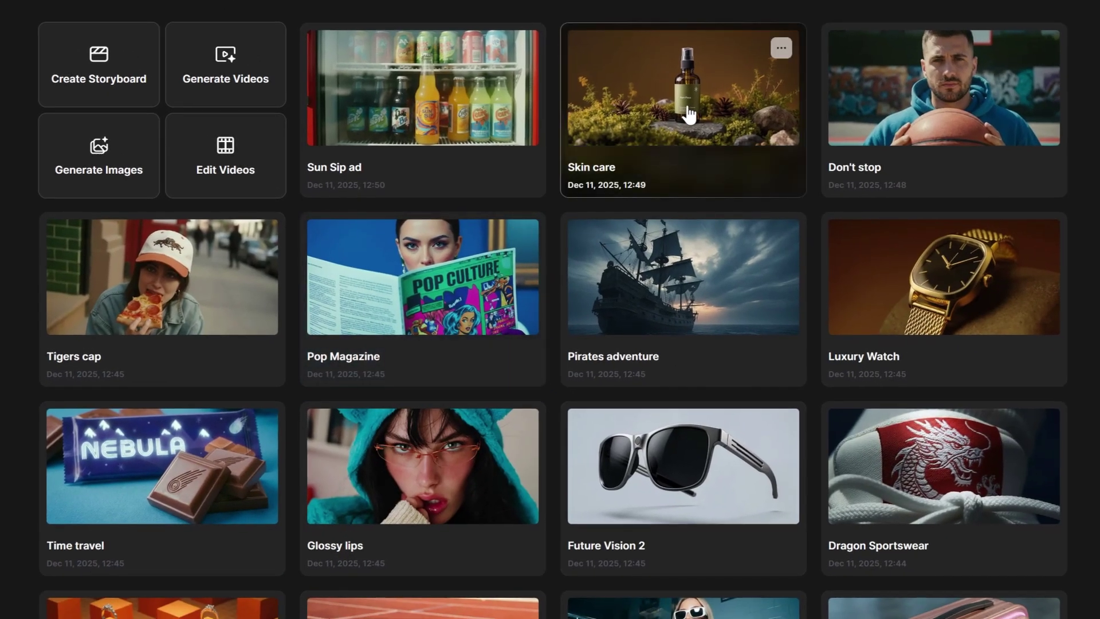
click(687, 112)
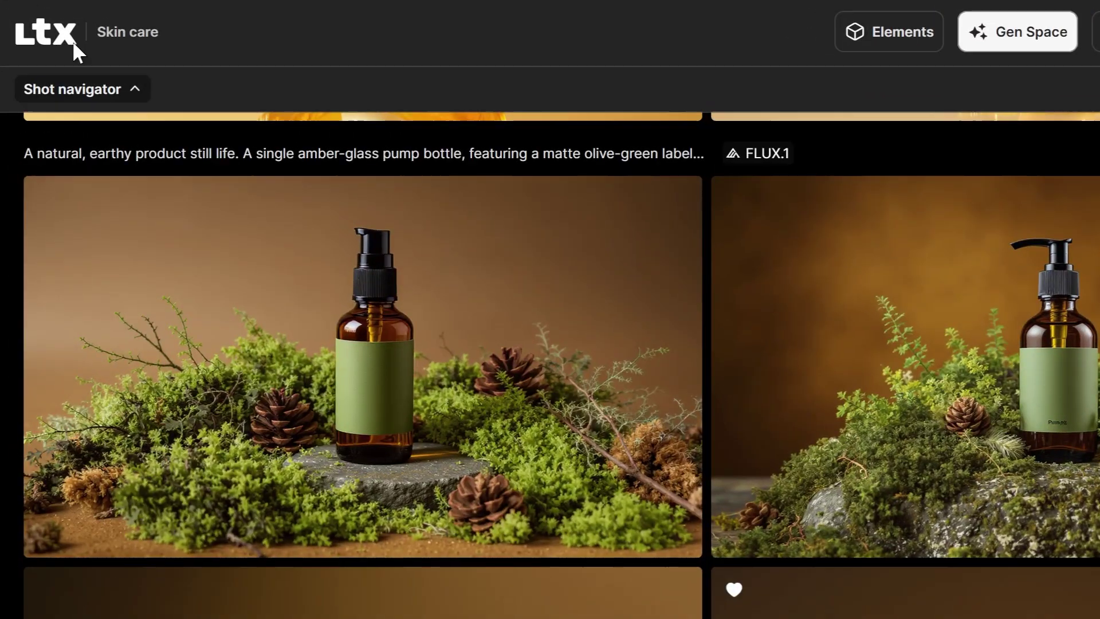
click(73, 40)
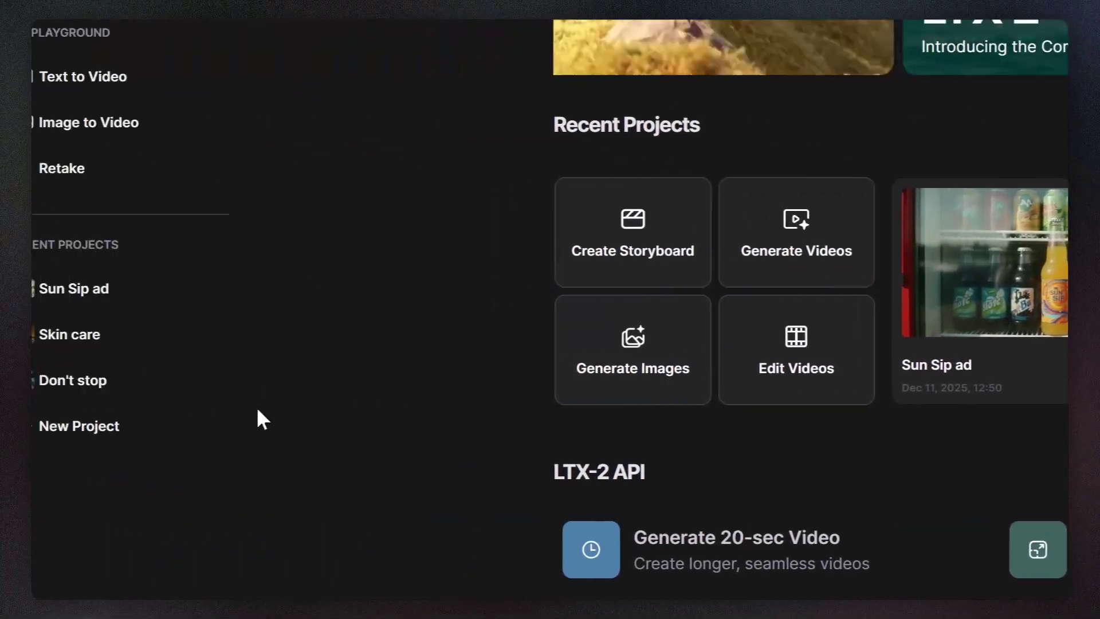
- Create a new project titled 'Zing ad' set to image generation with FLUX.2 Pro
click(155, 424)
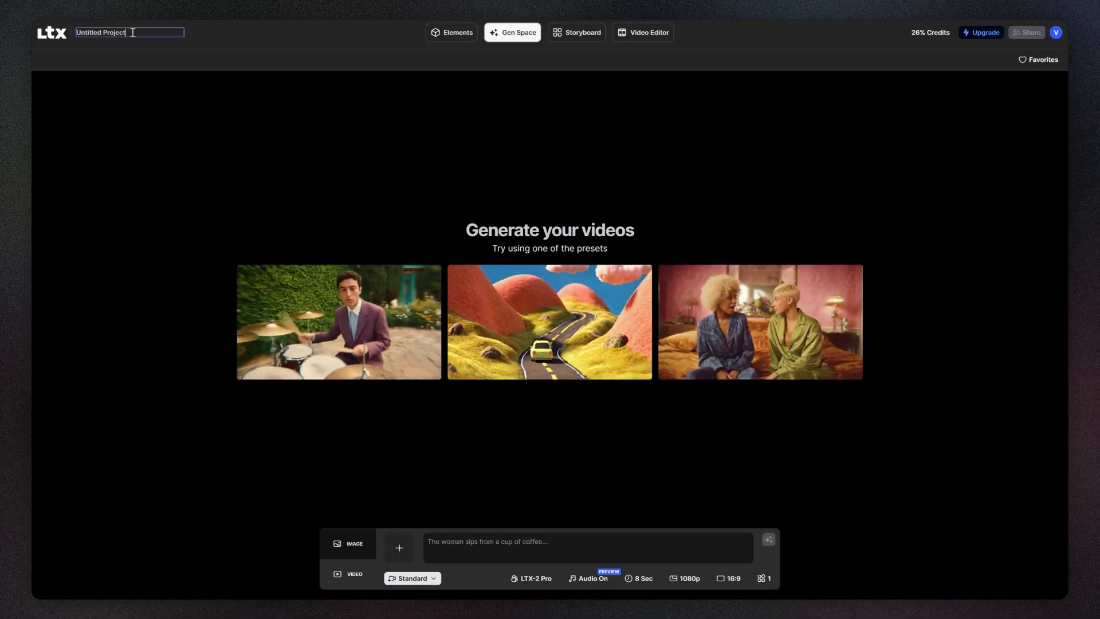
triple_click(132, 32)
text(Z)
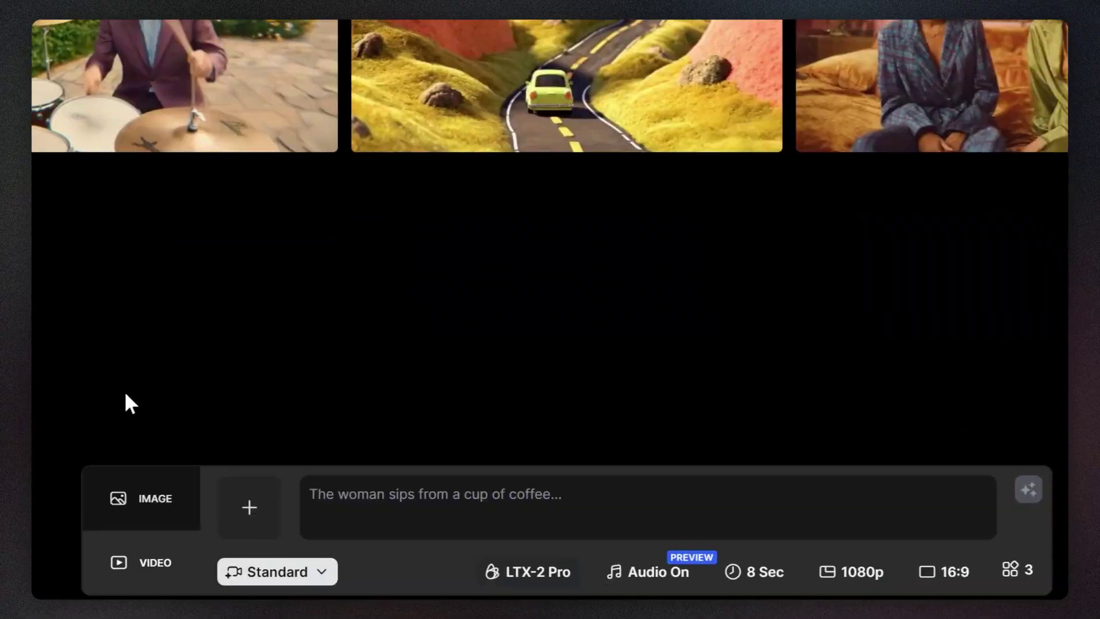
click(117, 479)
click(588, 550)
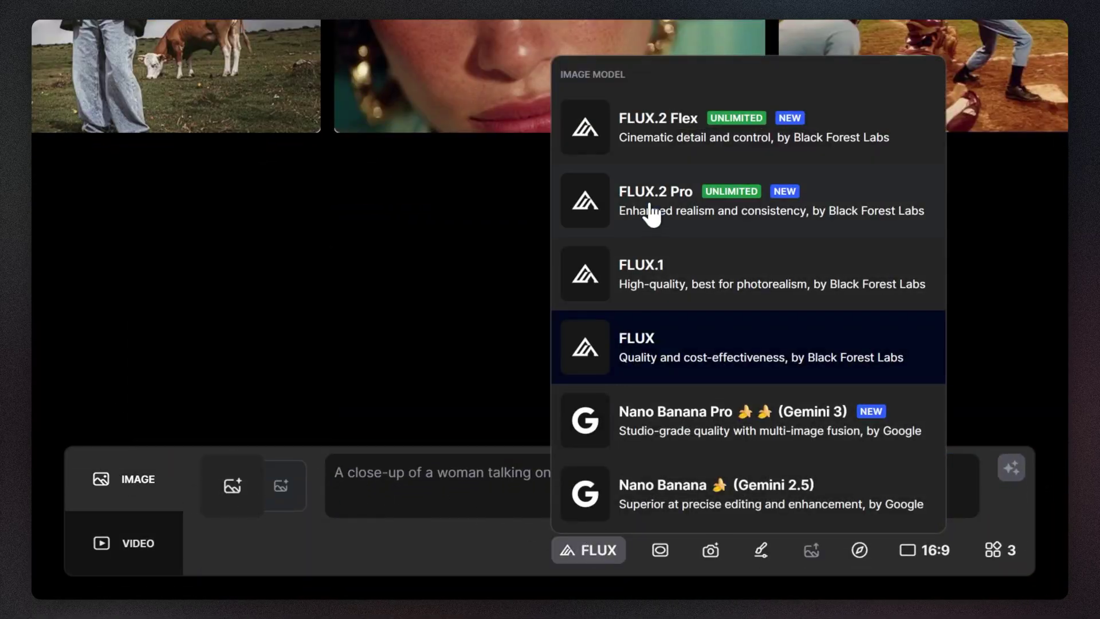
click(651, 213)
- Write a diner-booth prompt for the blonde woman in royal blue and auto-enhance it
text(Medium shot of a)
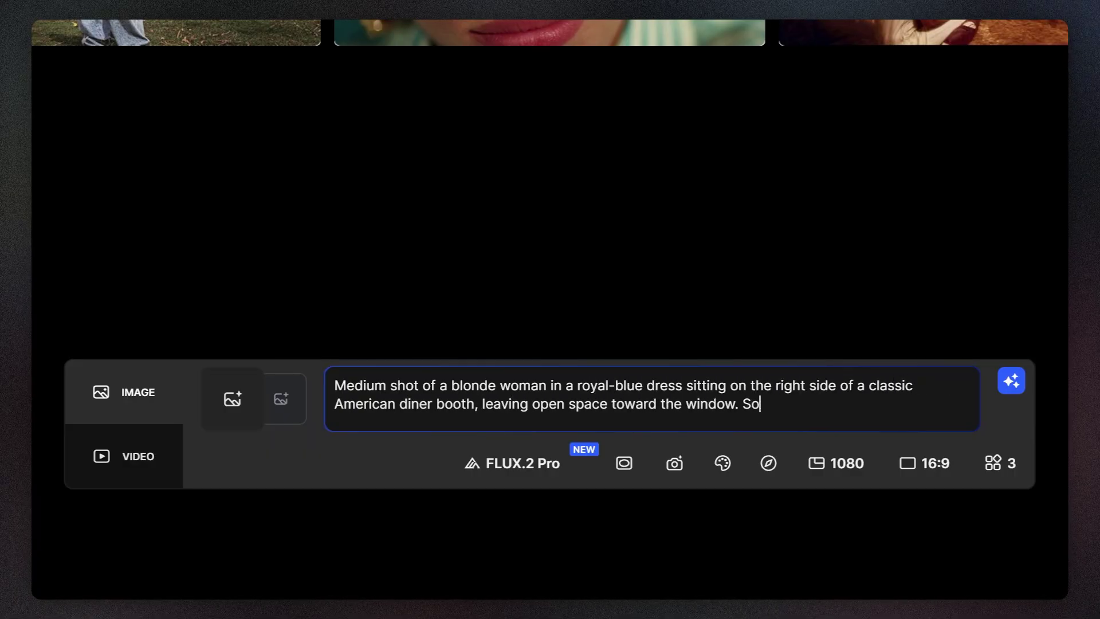
text(s her face with realistic contrast, while the background of red seats remains softly blurre)
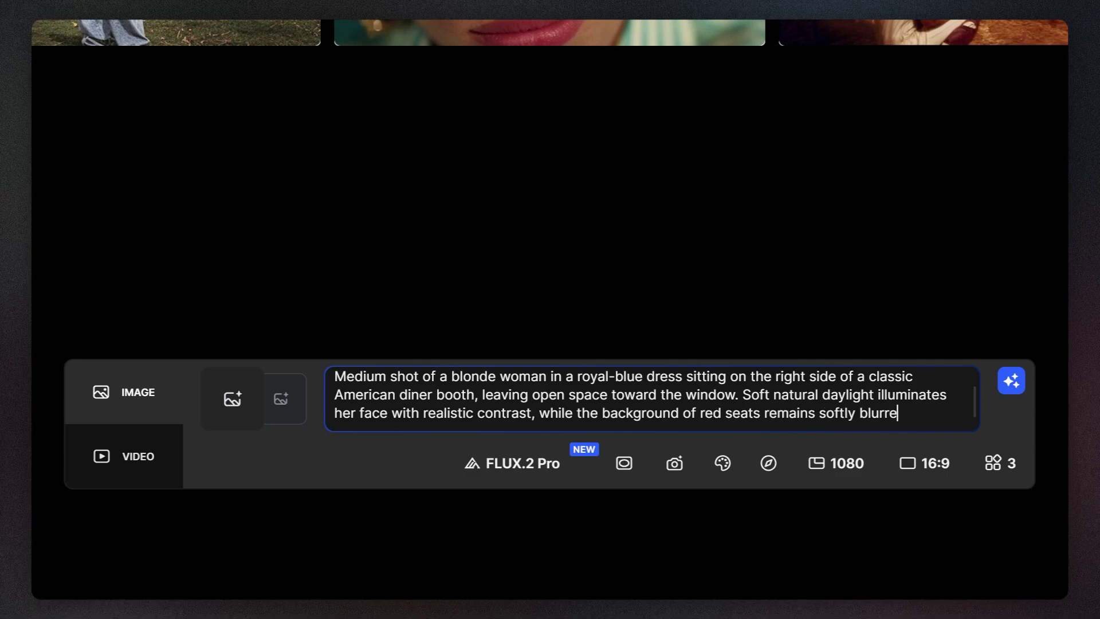
text(d with bokeh.)
click(1014, 385)
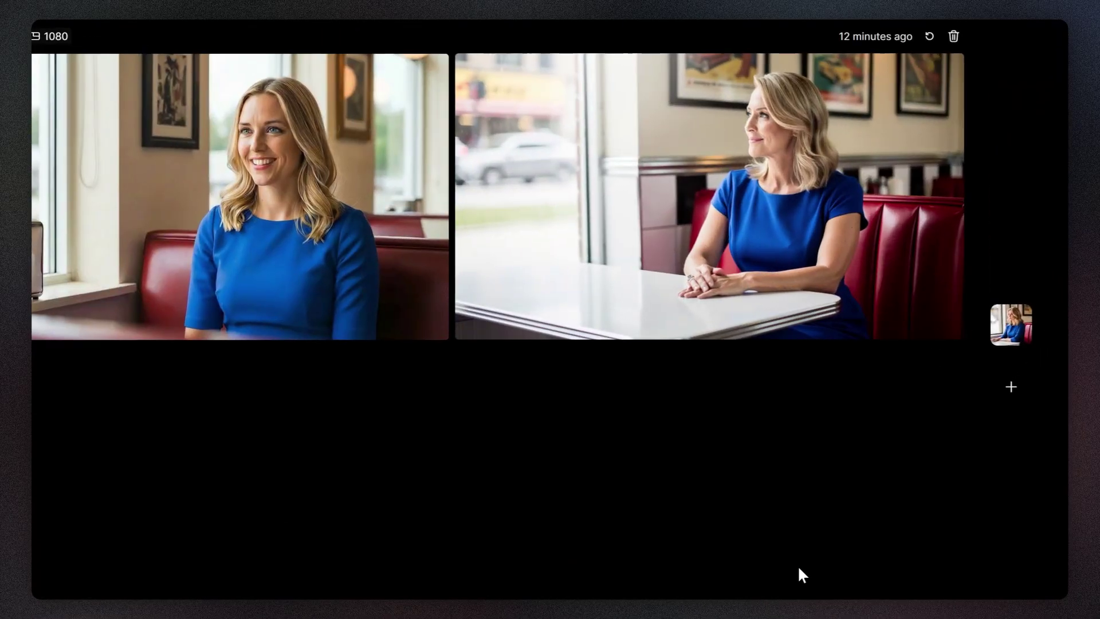
- Rename Session 1 to 'Character: Woman'
click(971, 394)
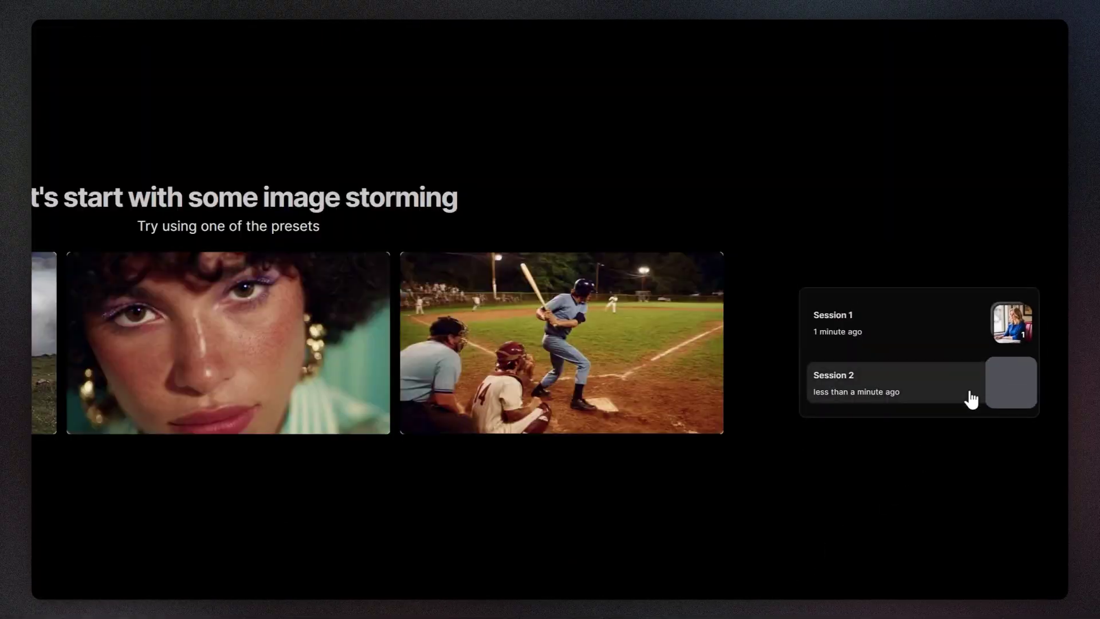
click(972, 319)
click(888, 256)
text(Character: Woman)
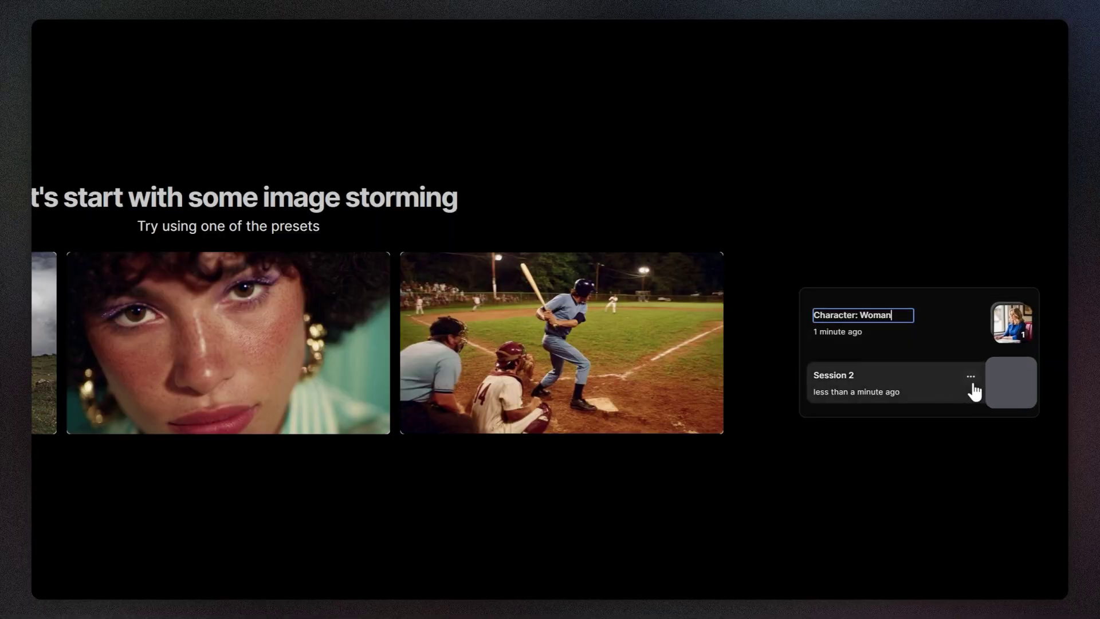
- Rename Session 2 to 'Shot 01' and attach Character_woman.png as its image reference
click(971, 378)
click(947, 328)
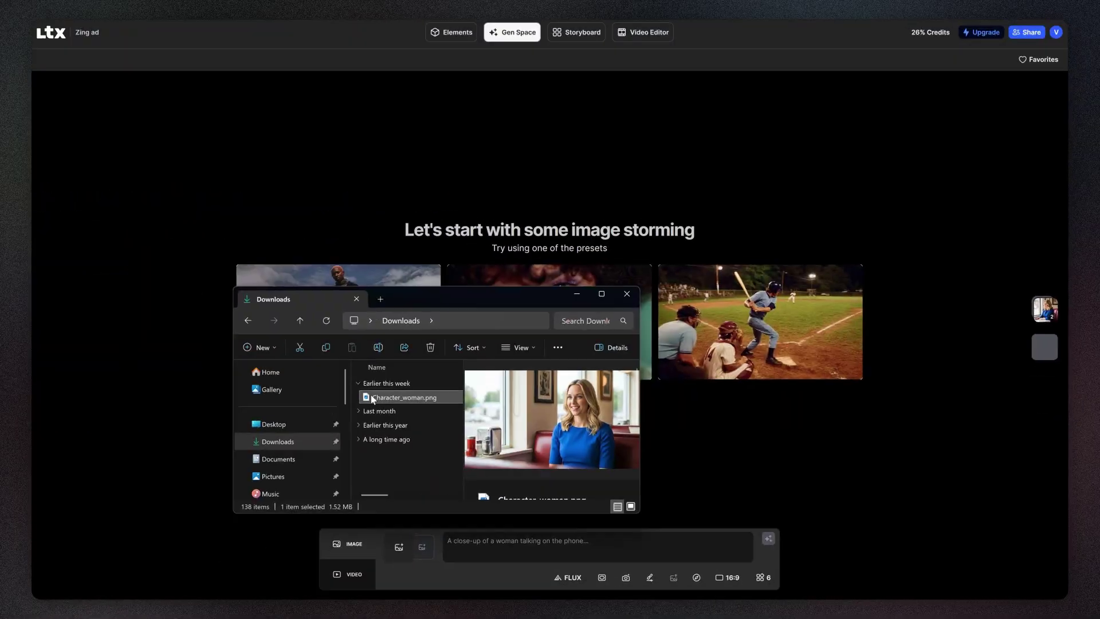
drag(401, 392, 439, 564)
click(560, 538)
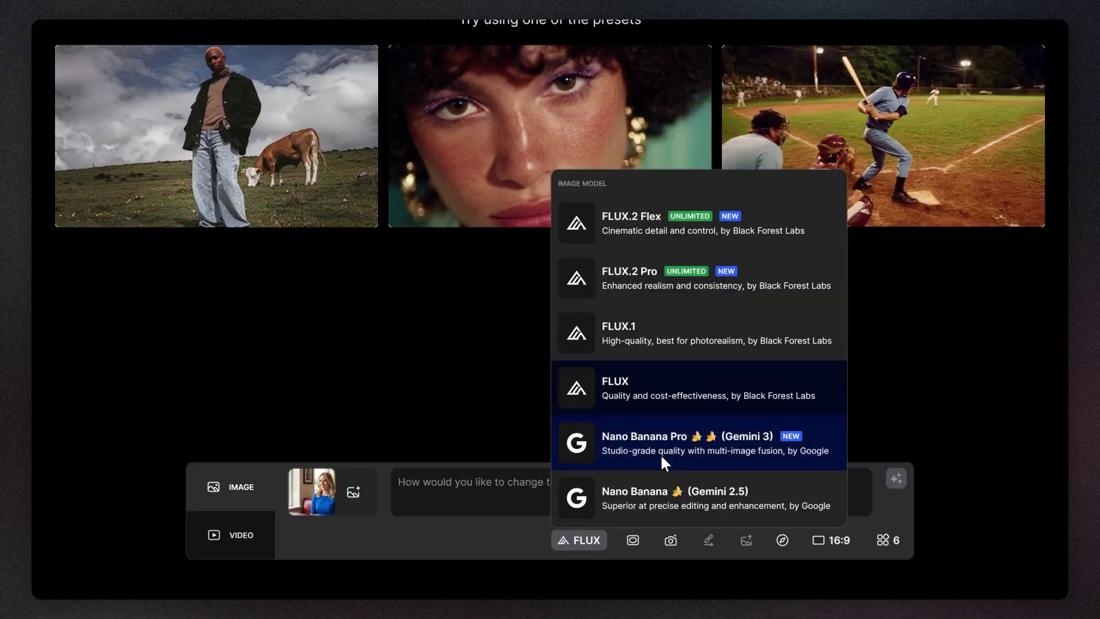
- Generate Nano Banana Pro images of the woman from a higher camera angle
click(662, 456)
text(Change camera position to be above her. Keep the same eye direction.)
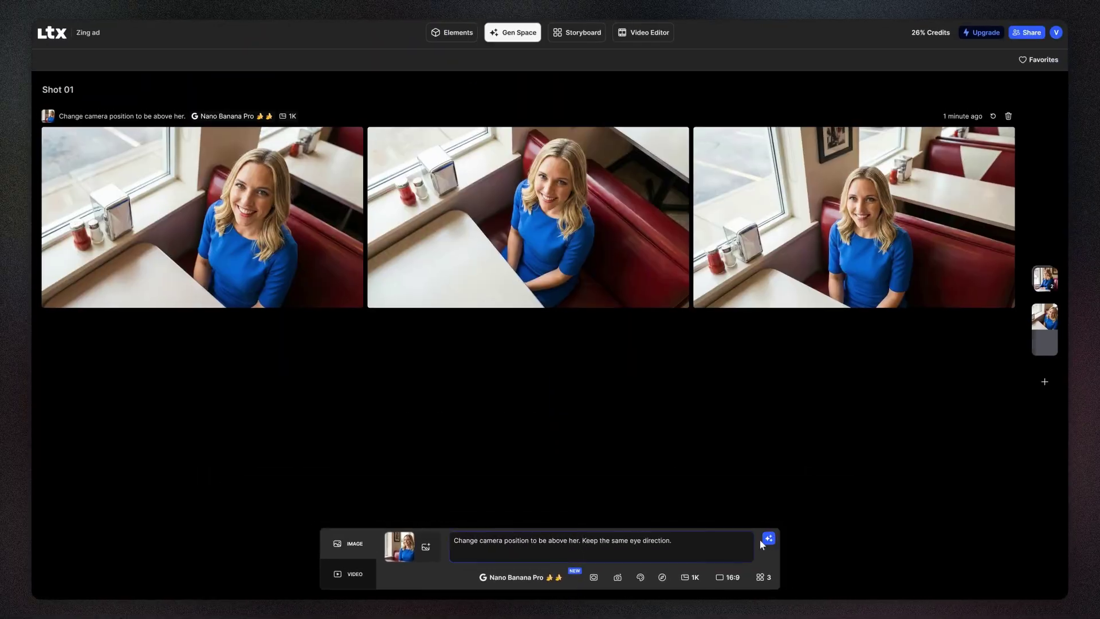
click(769, 539)
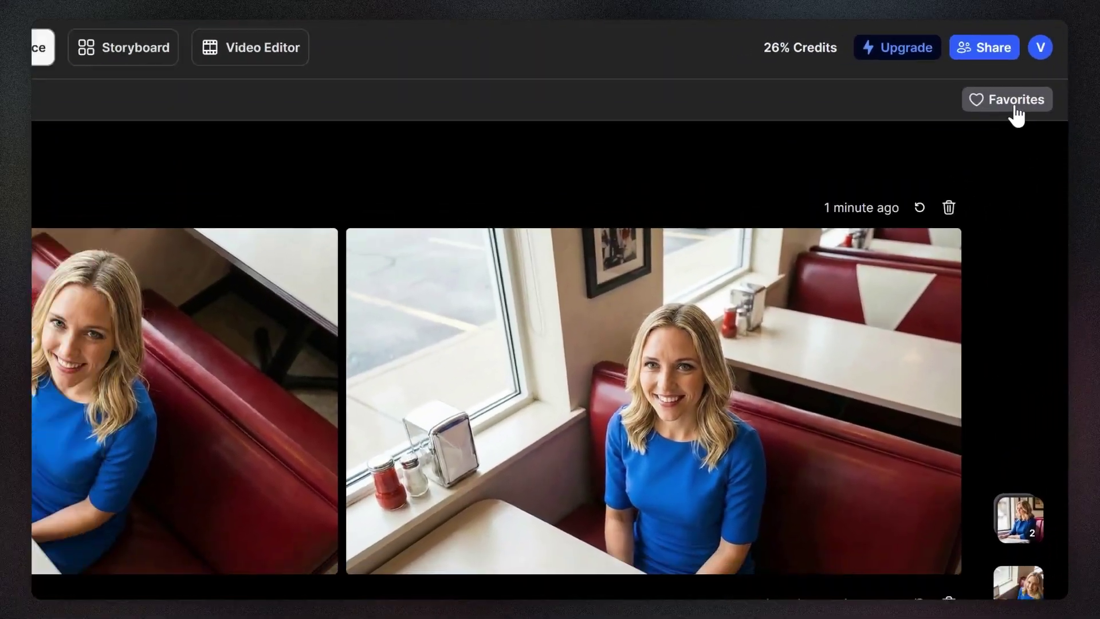
- Check the favorites, then delete the unwanted image and the older generation row
click(1010, 110)
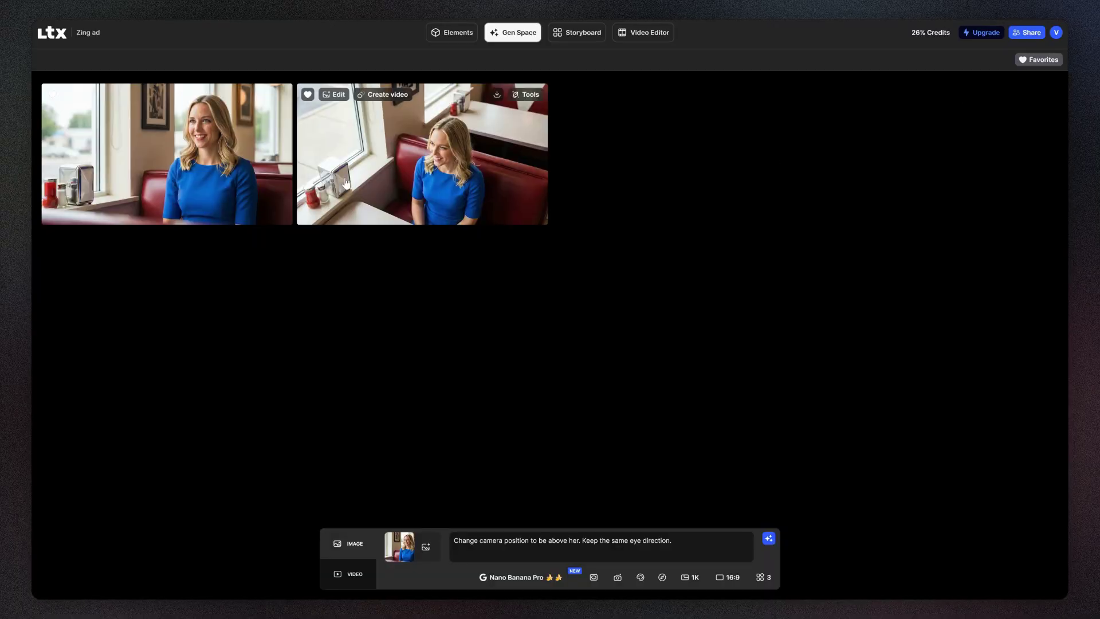
click(1047, 65)
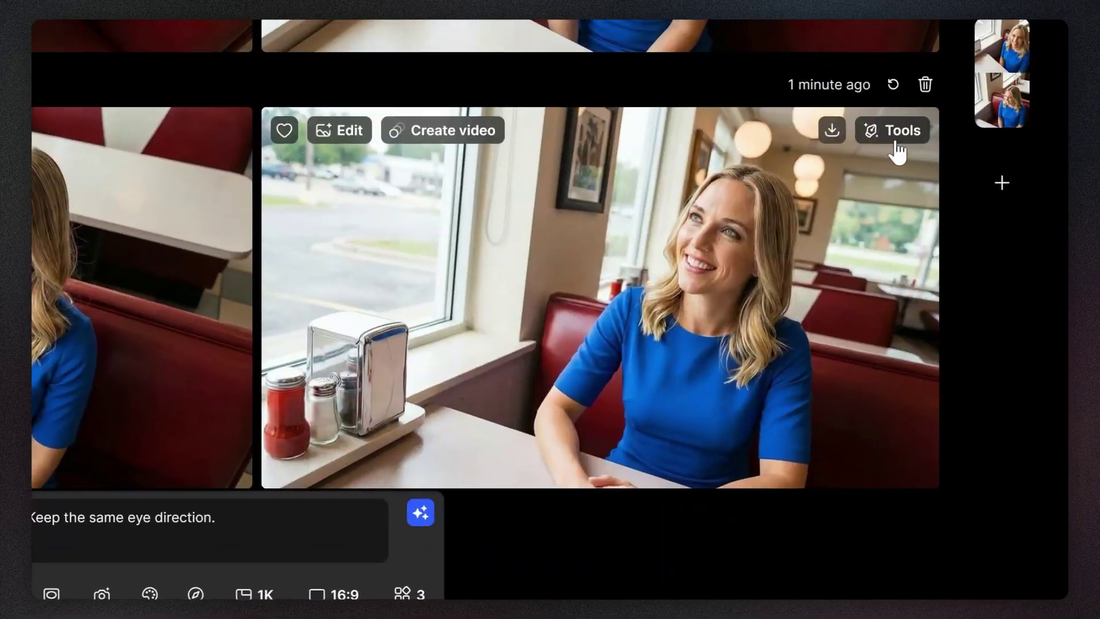
click(992, 354)
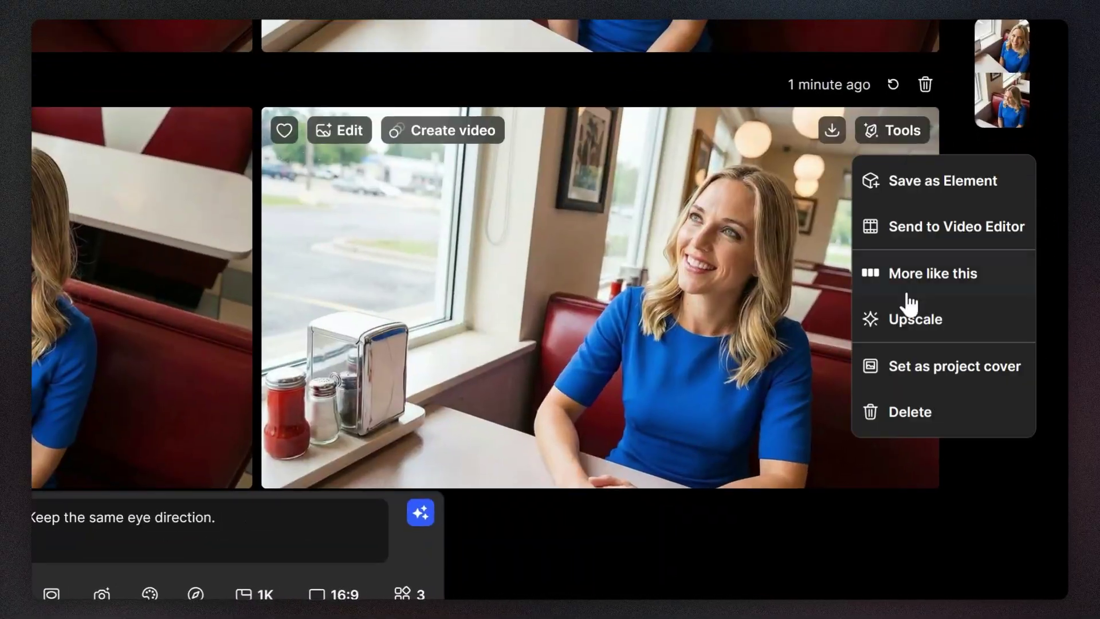
click(909, 412)
click(651, 358)
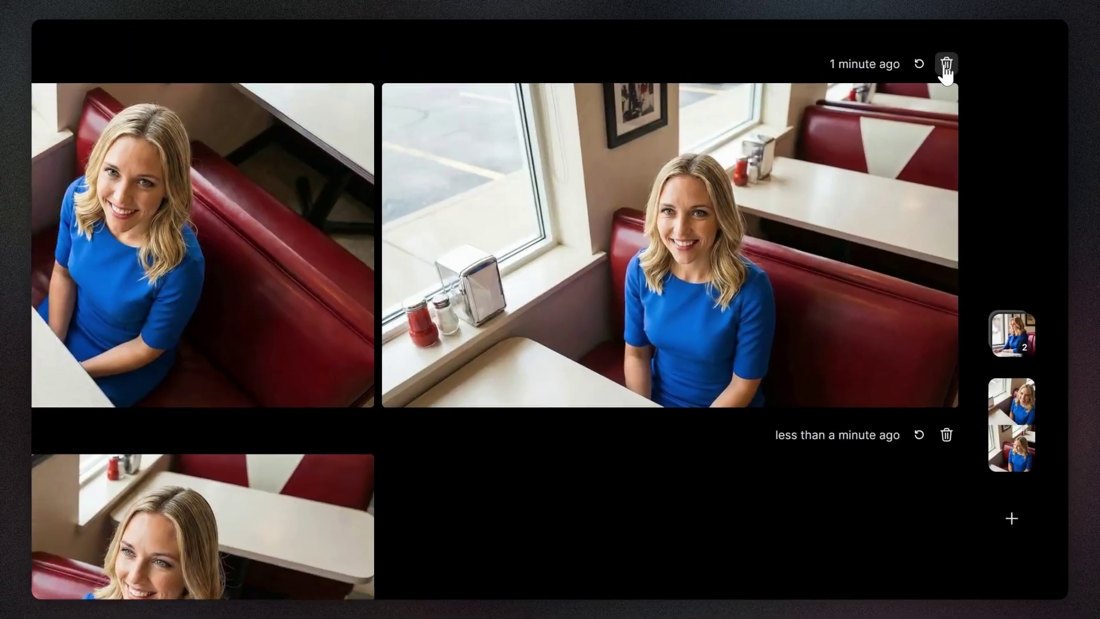
click(942, 64)
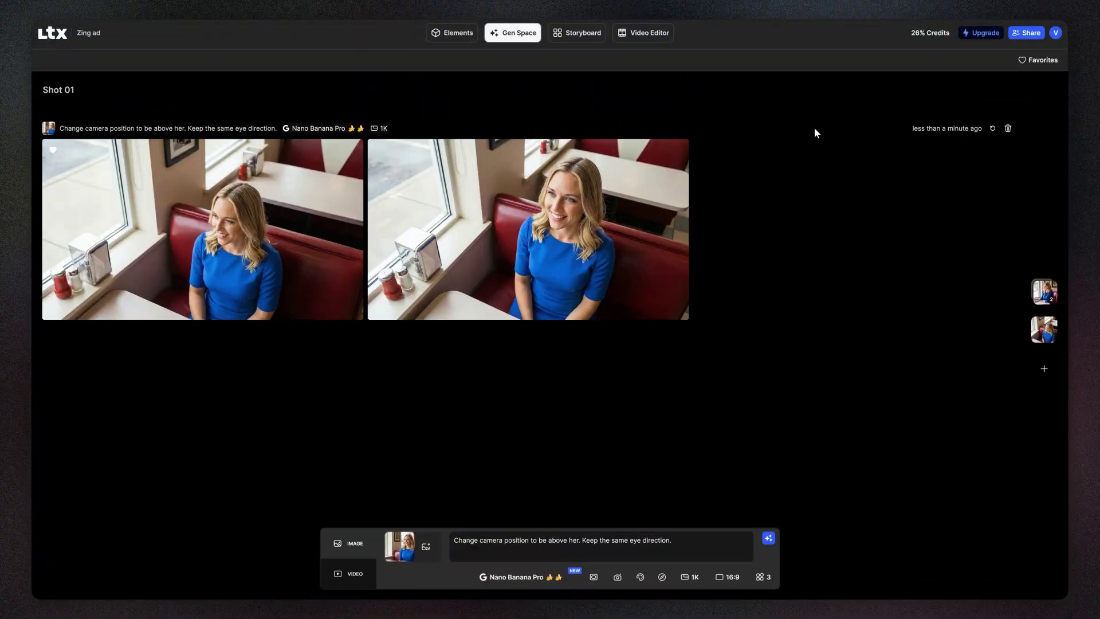
- Create a blank storyboard and place the overhead woman image as Scene 1, Shot 1
click(583, 35)
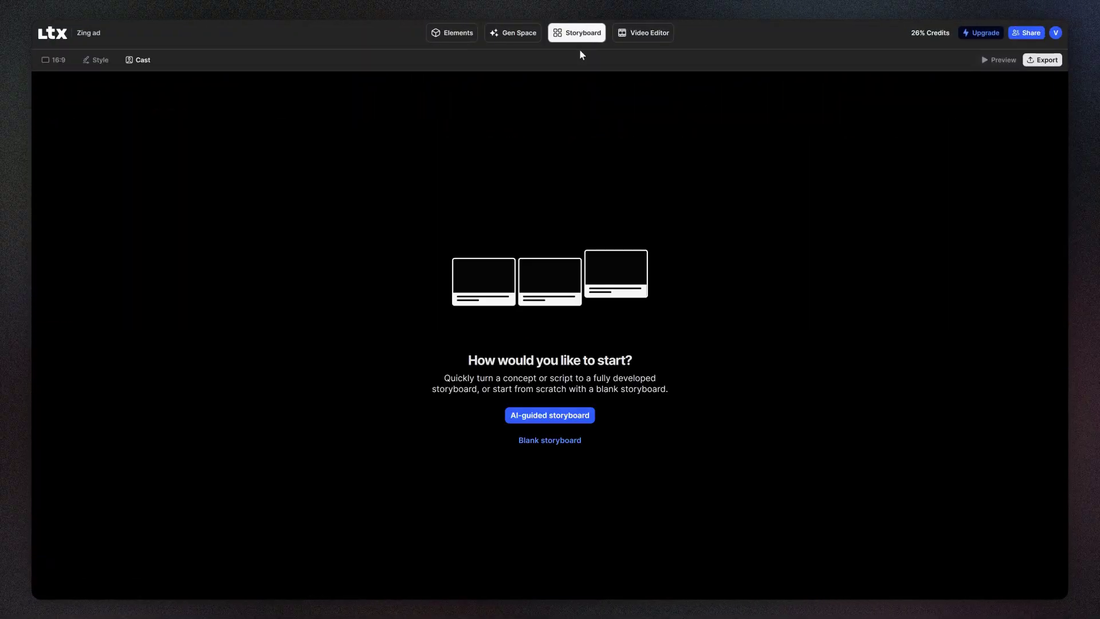
click(569, 449)
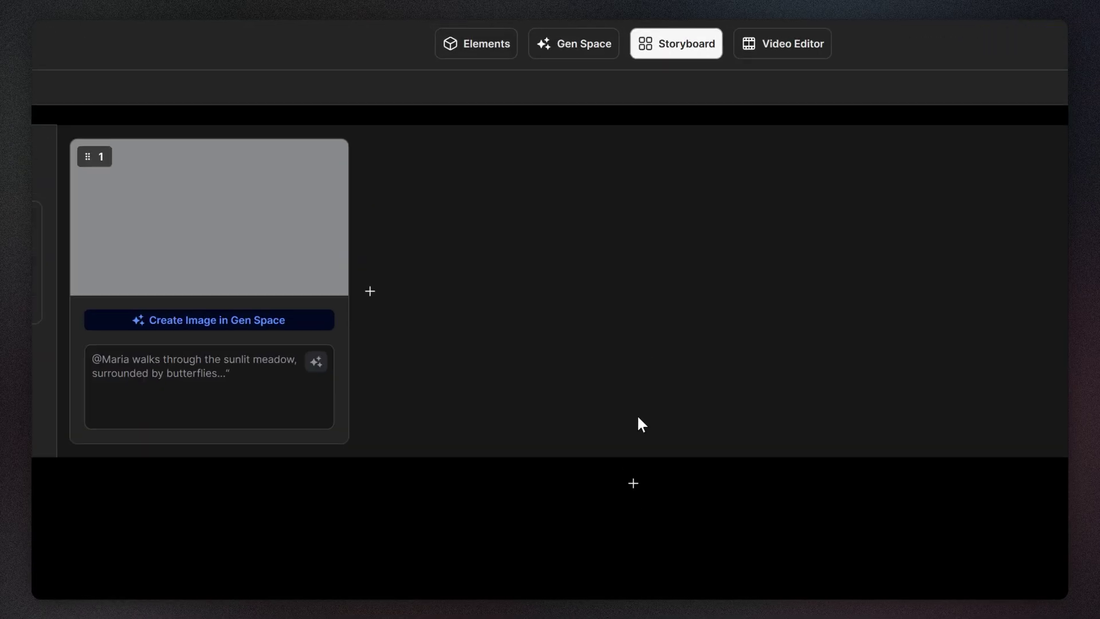
click(607, 60)
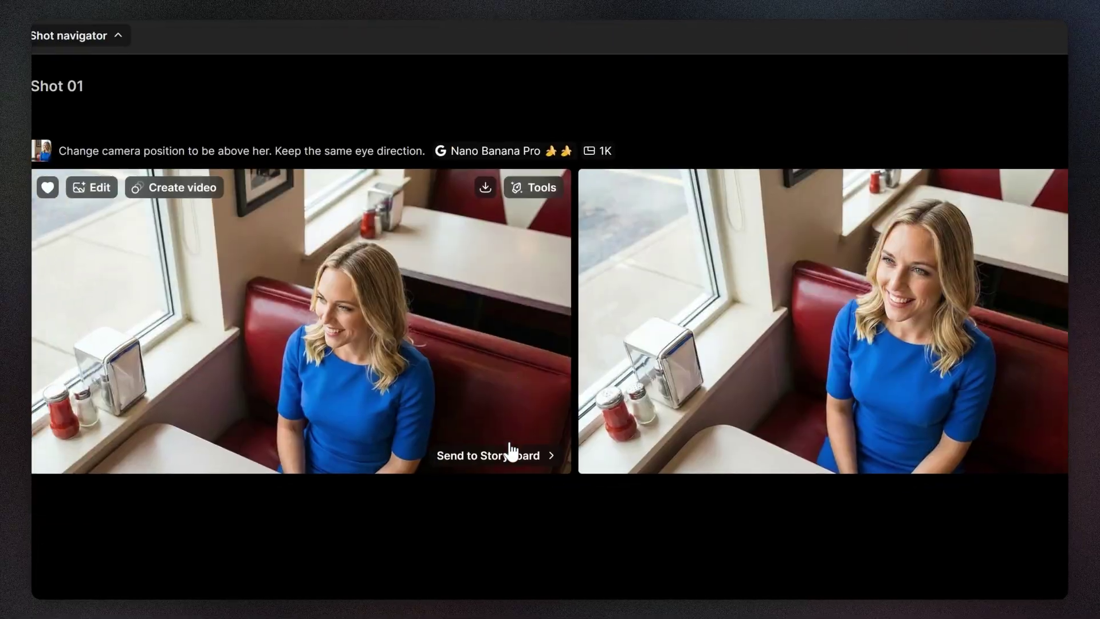
click(528, 455)
mouse_move(697, 456)
click(784, 472)
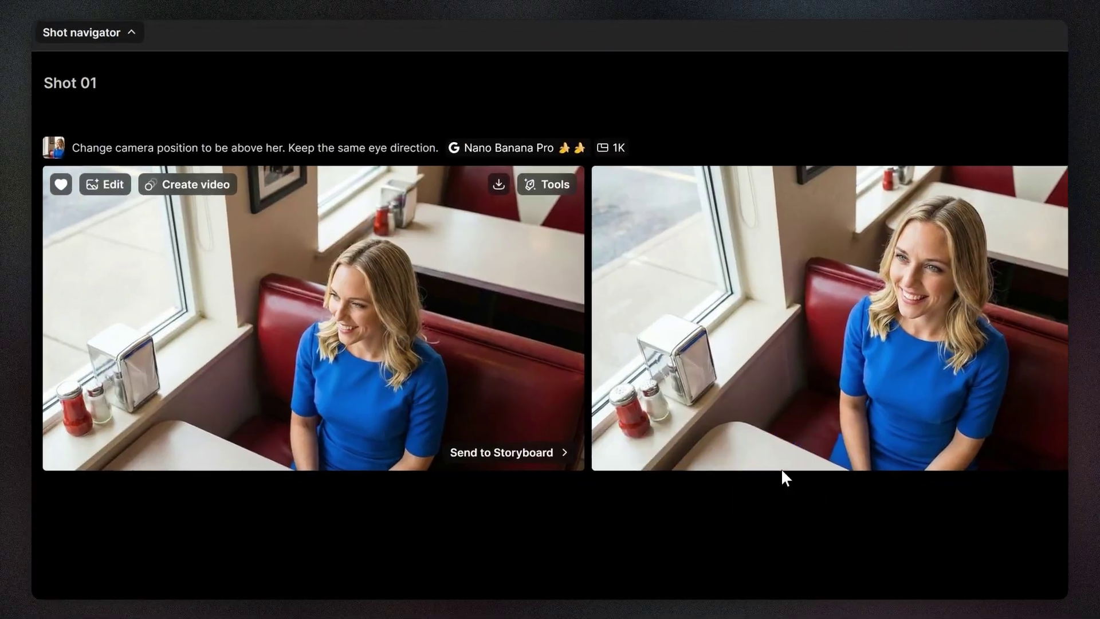
- Reorder the storyboard so the tank-top man is frame 6 and the snake-man frame 7
click(715, 56)
drag(442, 476, 971, 425)
drag(356, 166, 656, 168)
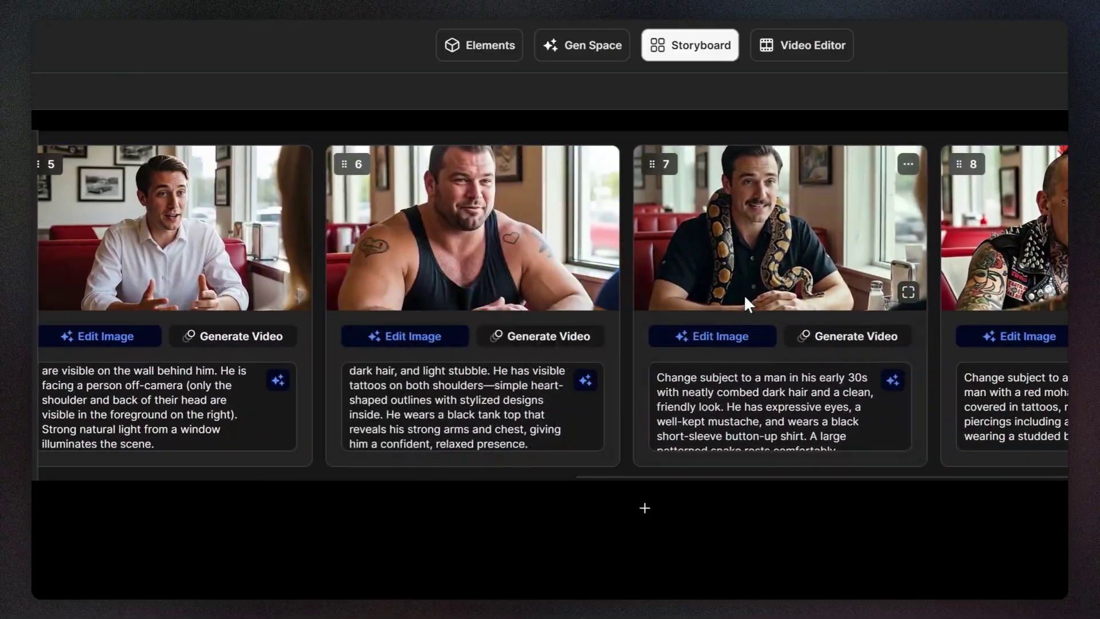
- Regenerate the snake-man shot without the snake, restyled as a long-haired rockstar
click(713, 337)
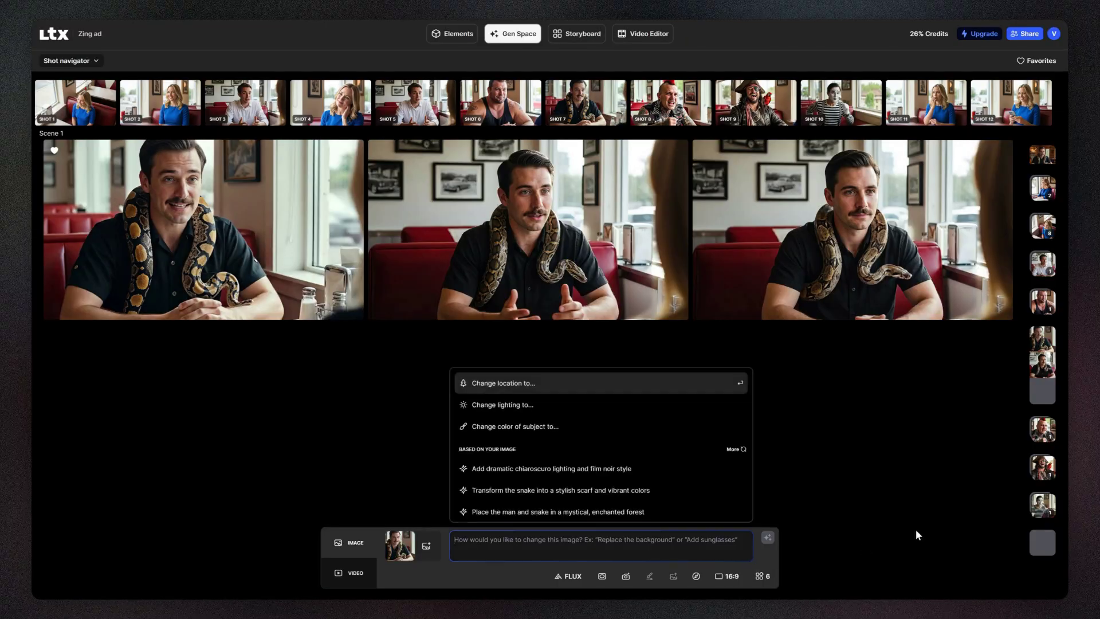
text(remove the snake and change the subject's facial features and his look to a)
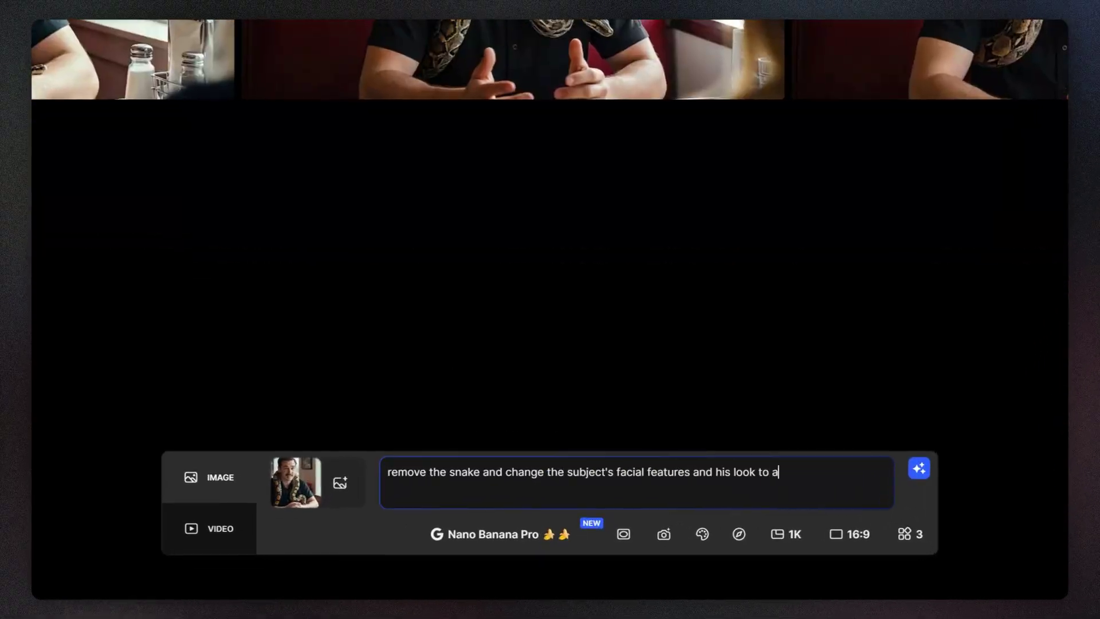
text( very long bearded american rockstar)
click(917, 471)
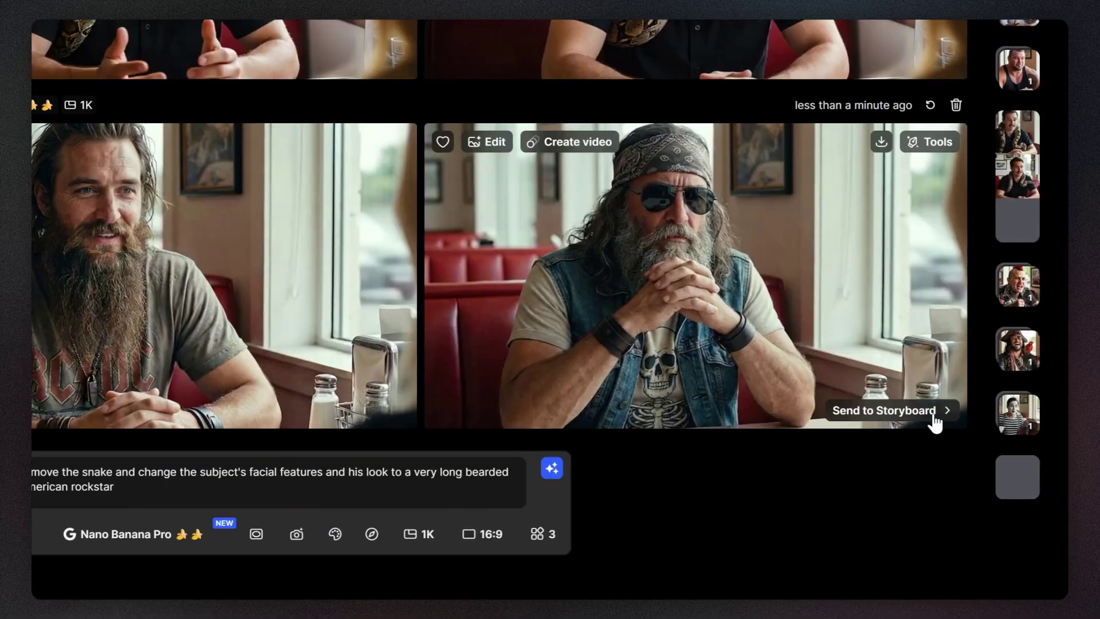
- Insert a new shot after Shot 7 and send the bandana rockstar image into SHOT 8
click(935, 423)
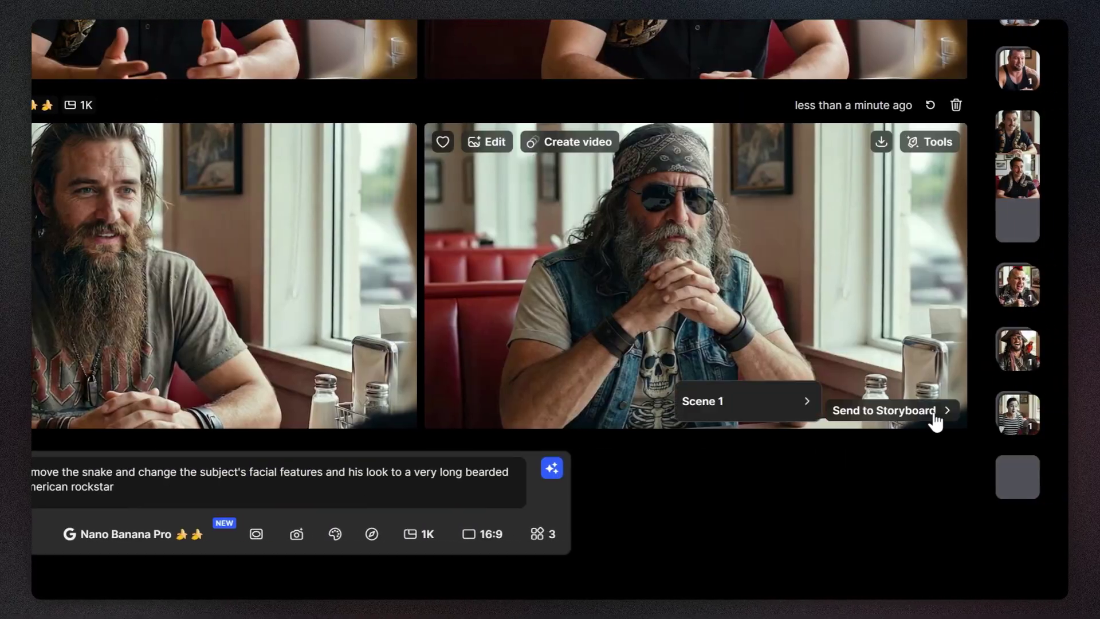
mouse_move(794, 414)
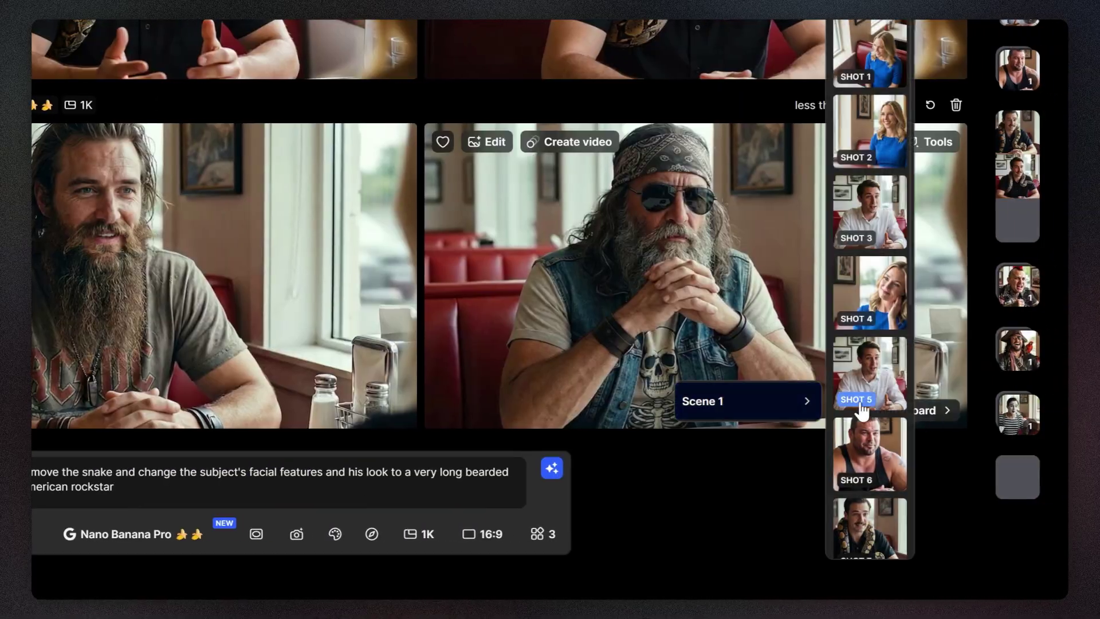
scroll(862, 412, down, 4)
scroll(862, 412, down, 2)
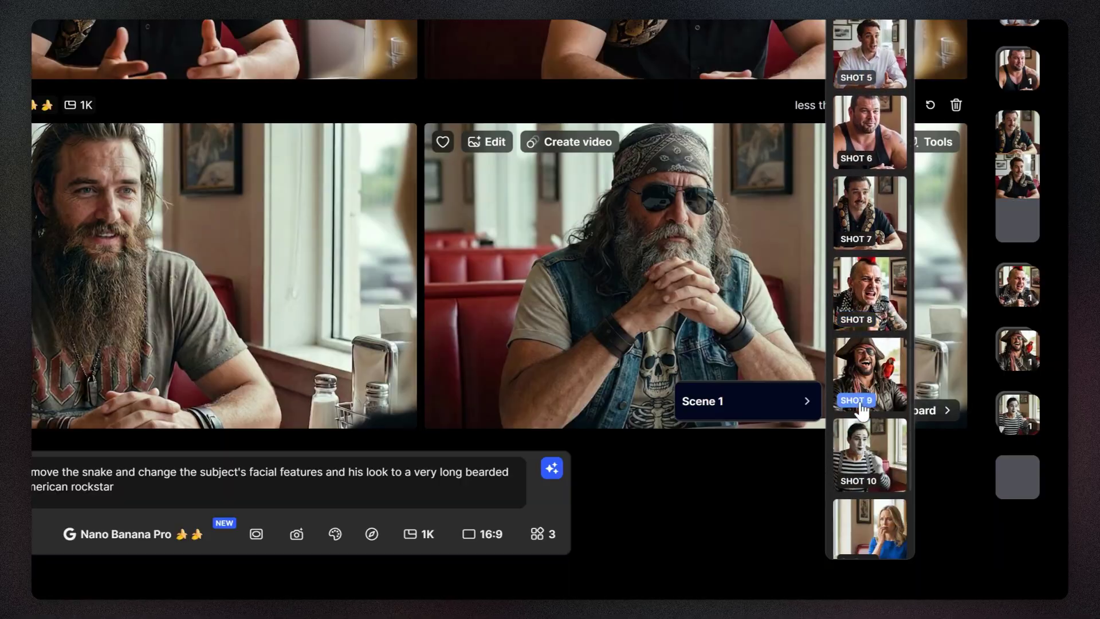
click(838, 229)
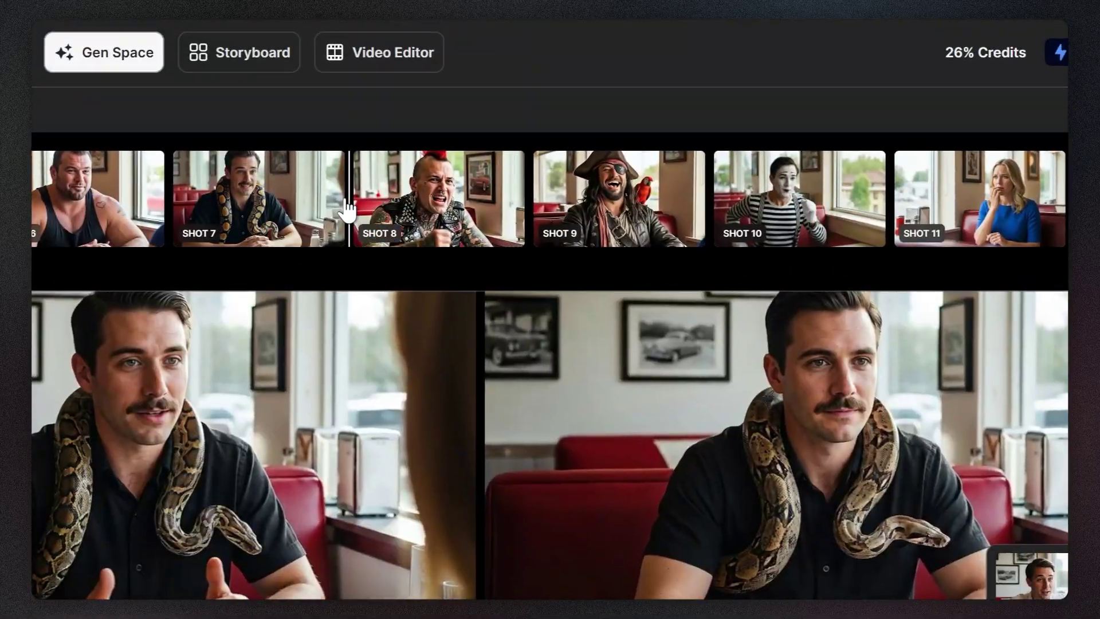
click(349, 215)
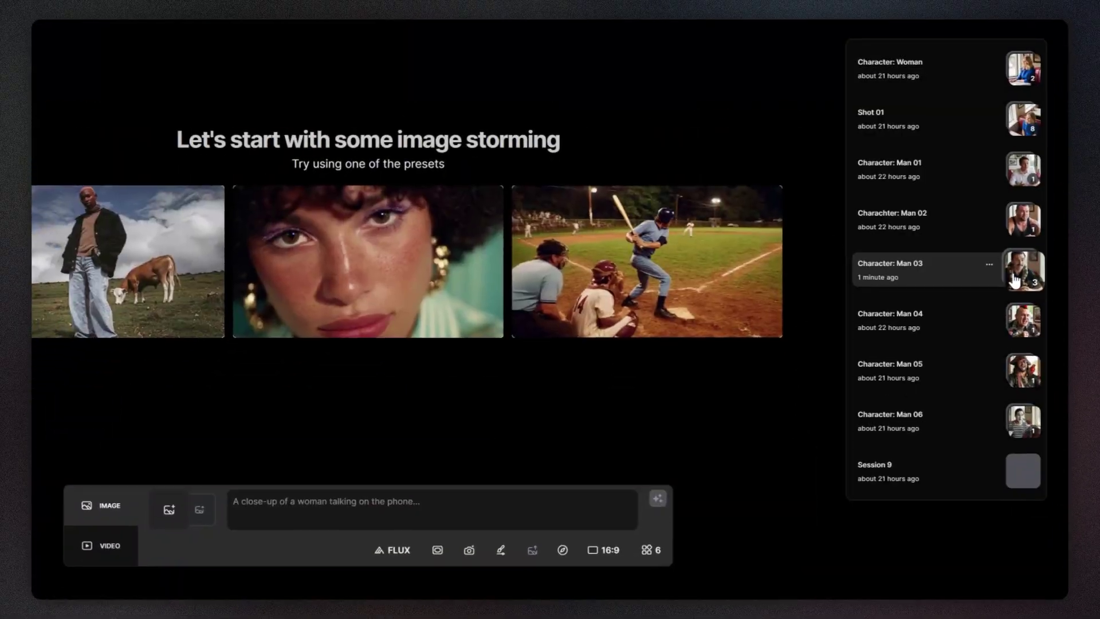
click(1014, 279)
click(954, 499)
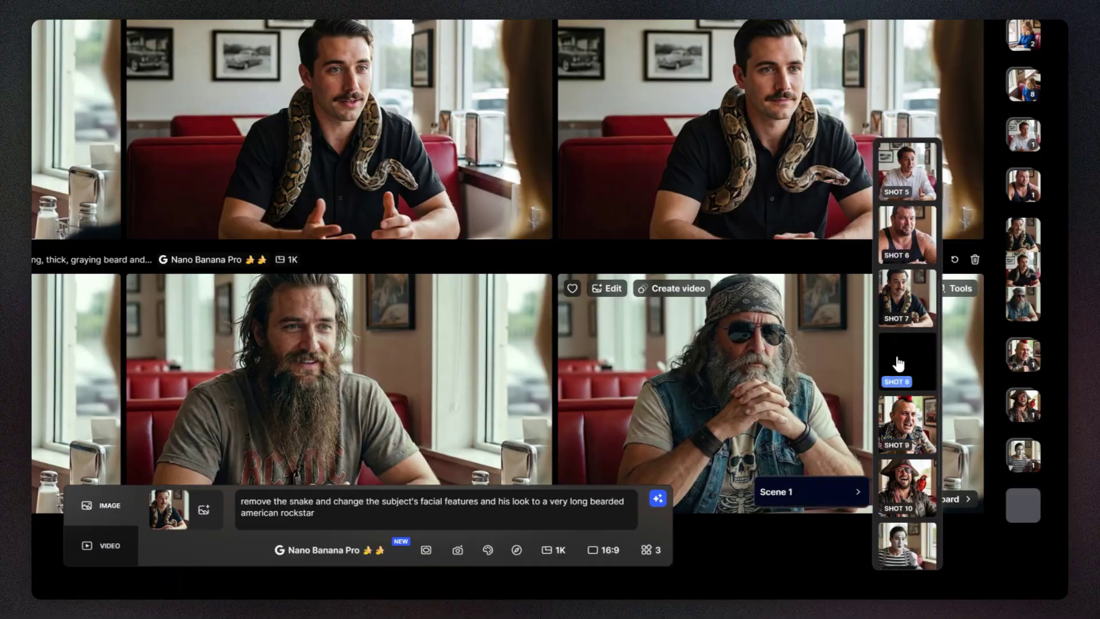
click(899, 363)
- Share the project with the marketing invitee's e-mail address as a Viewer
click(1004, 42)
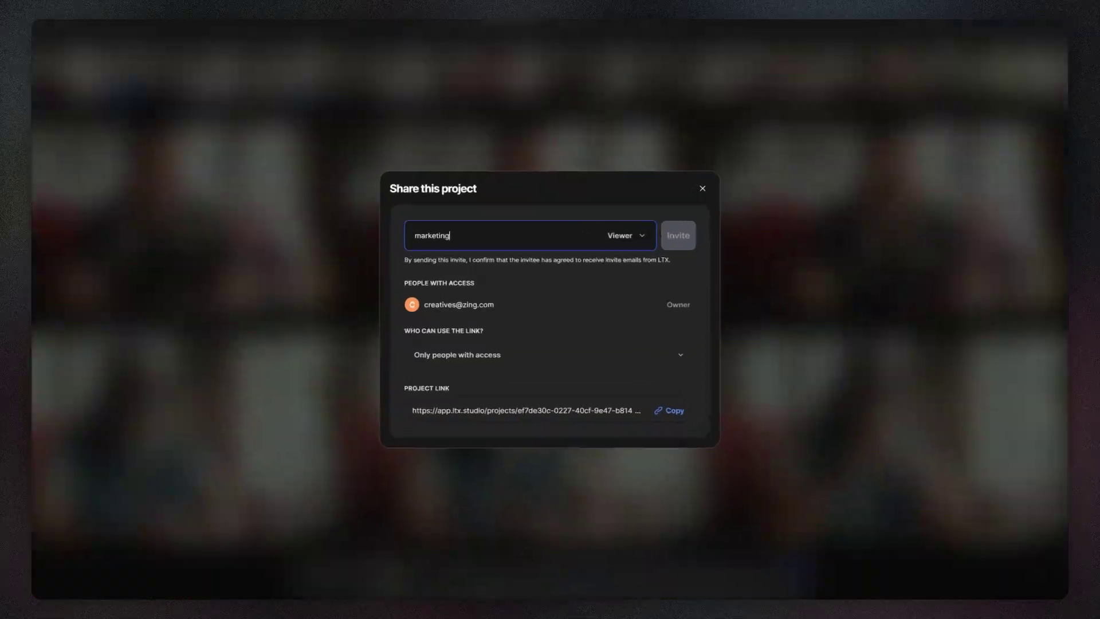
click(745, 209)
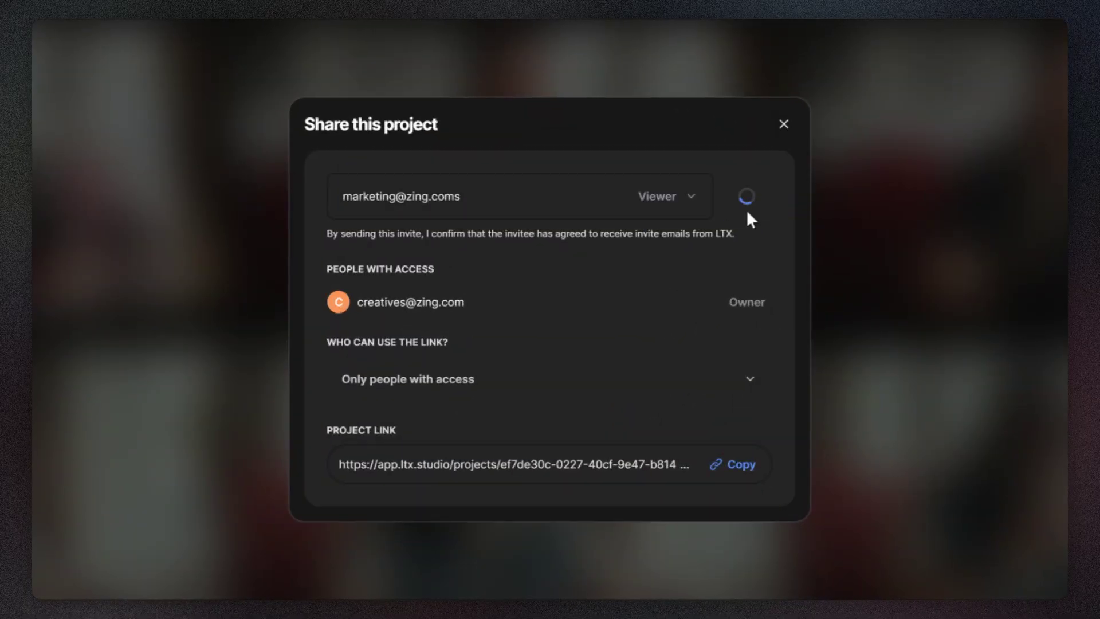
click(784, 102)
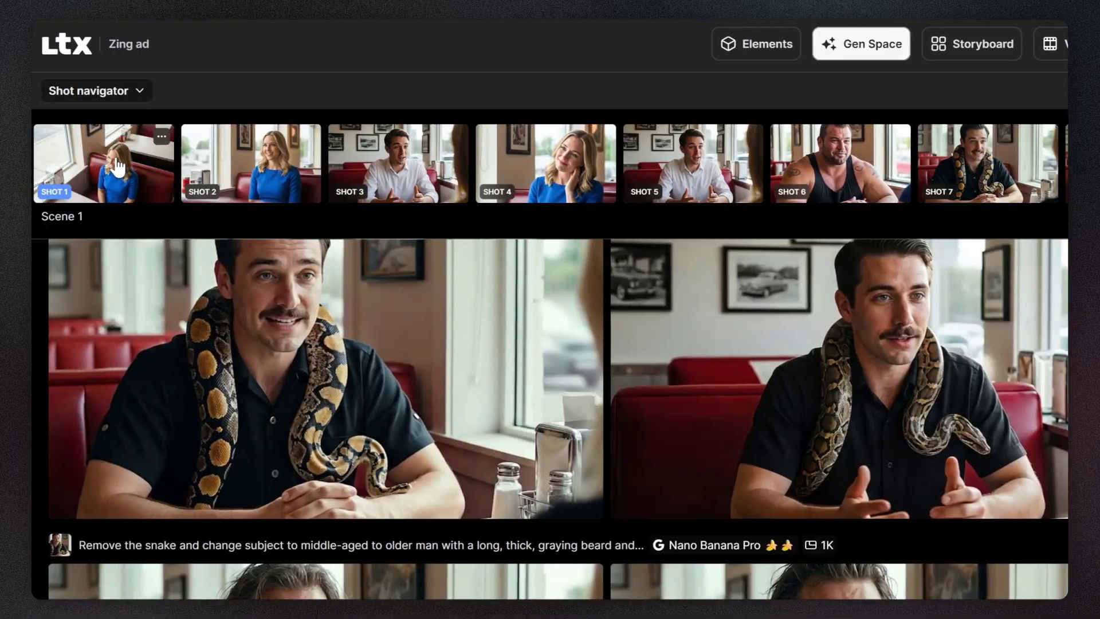
click(117, 167)
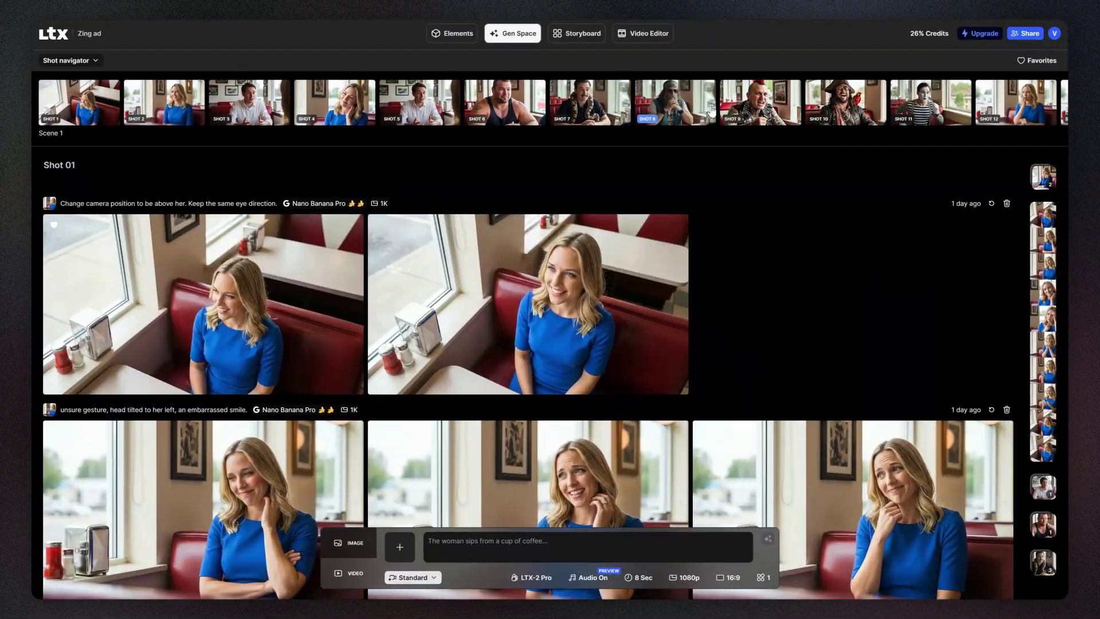
- Toggle Favorites on and off in Shot 1's gallery, then scroll down to the upscaled image
click(1031, 64)
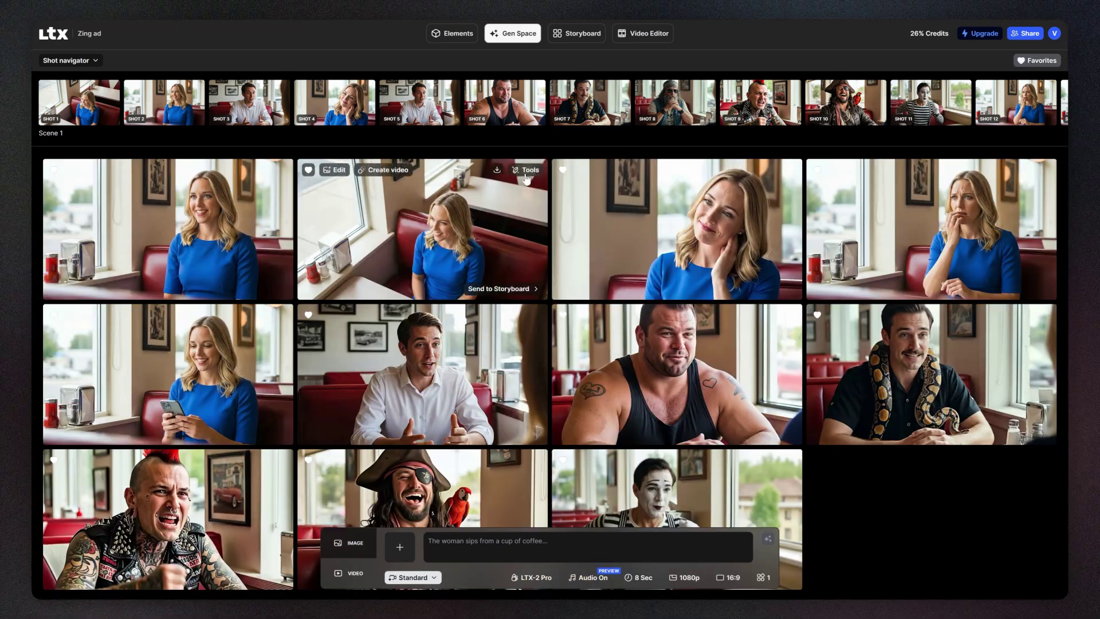
click(525, 170)
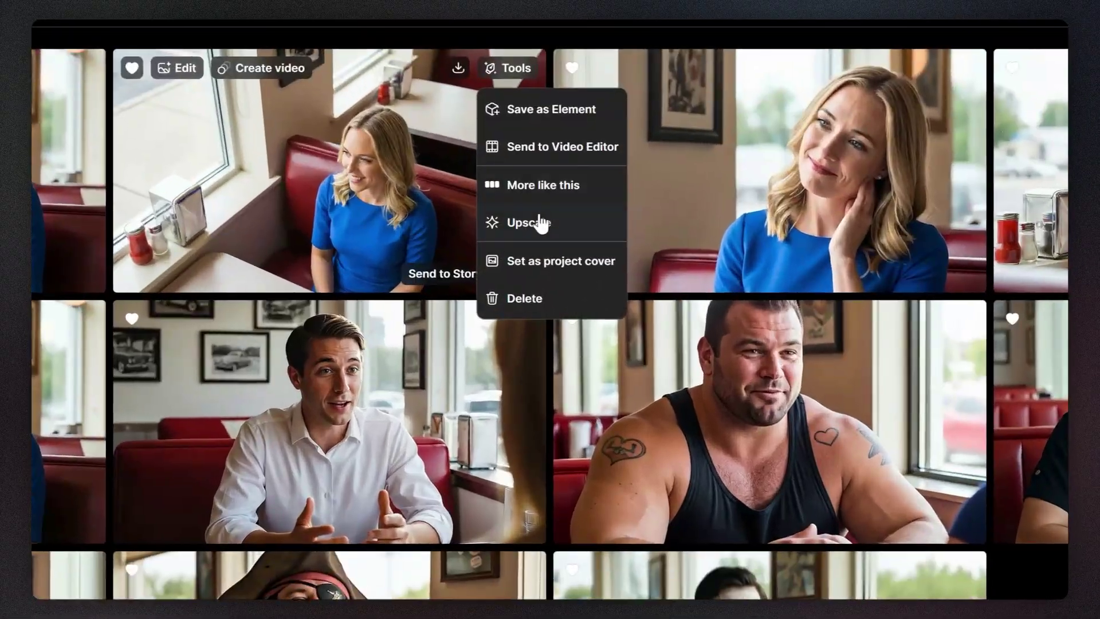
click(467, 184)
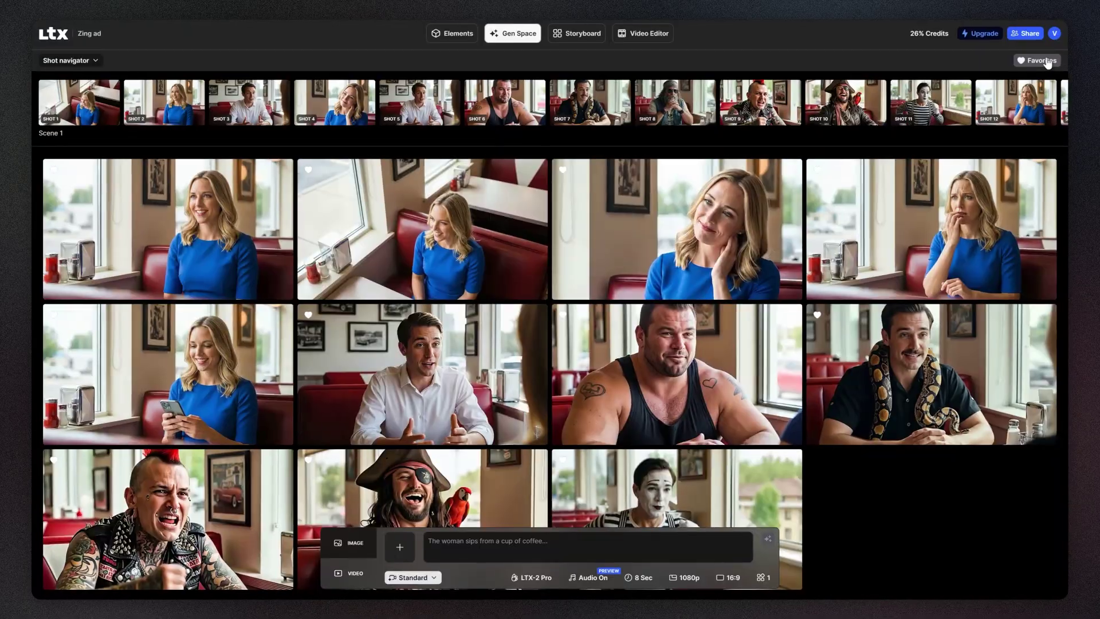
click(1046, 62)
scroll(31, 232, down, 10)
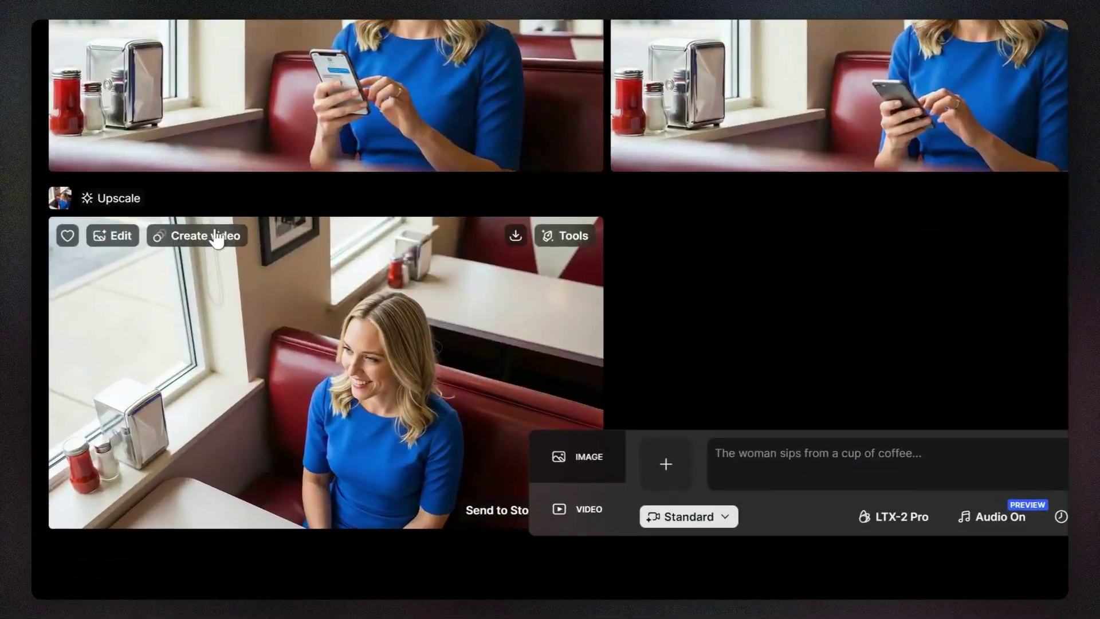
- Generate and preview an 8-second LTX-2 Pro video of the upscaled woman saying her blind-date line
click(216, 239)
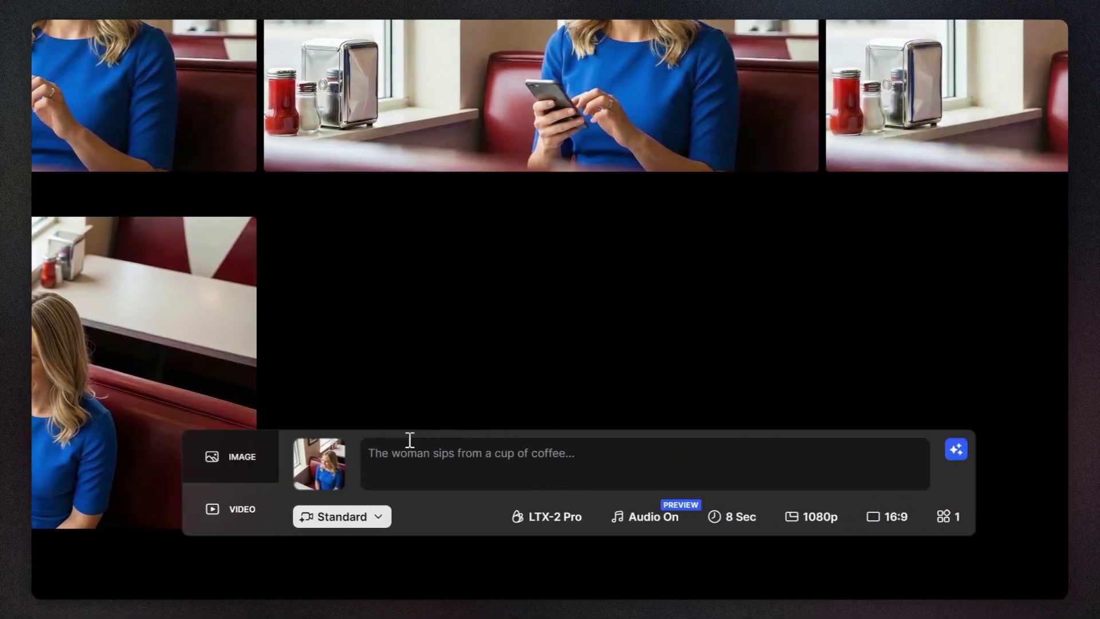
click(759, 453)
text(She is a little anxious, keeping her eyes looking to the fro)
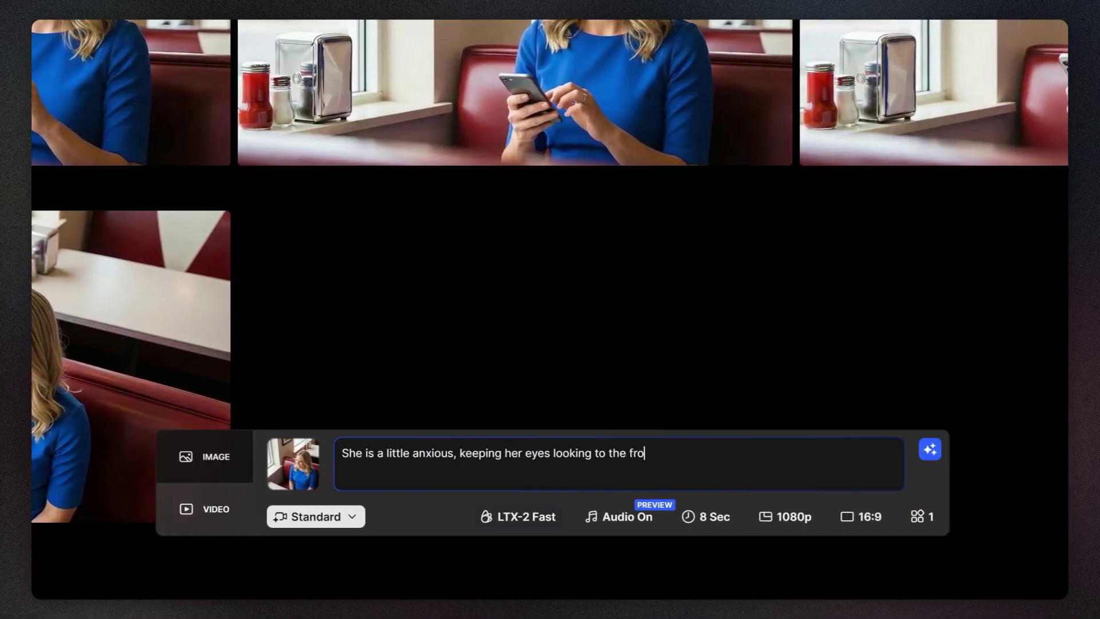
text(era tilts to eye level. Shallow depth of field, keeping her eyes razor-sharp. 85)
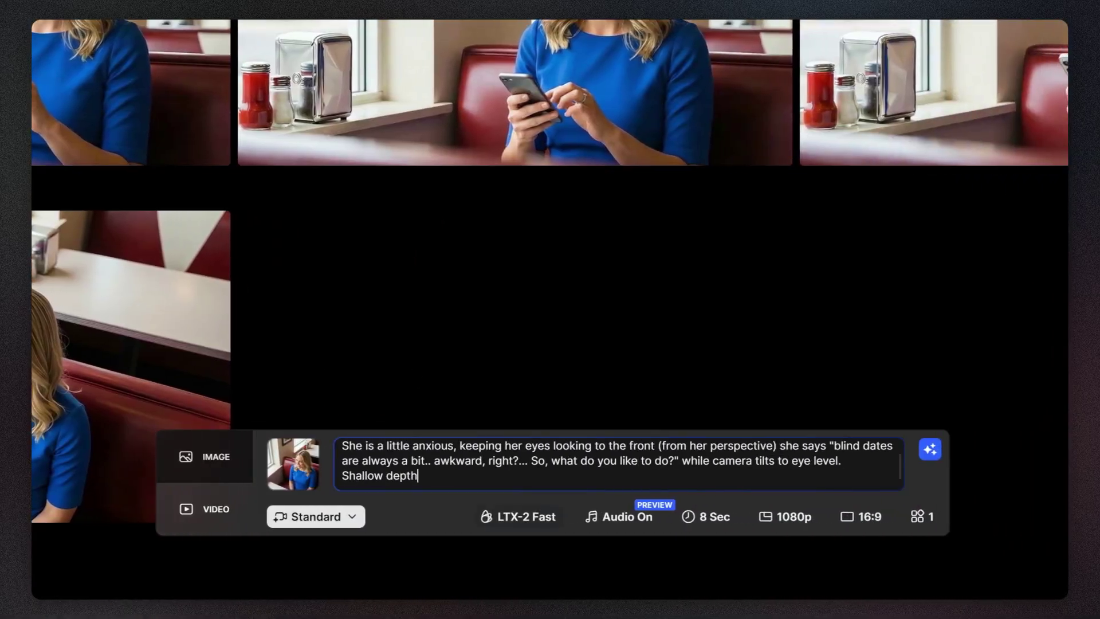
click(518, 516)
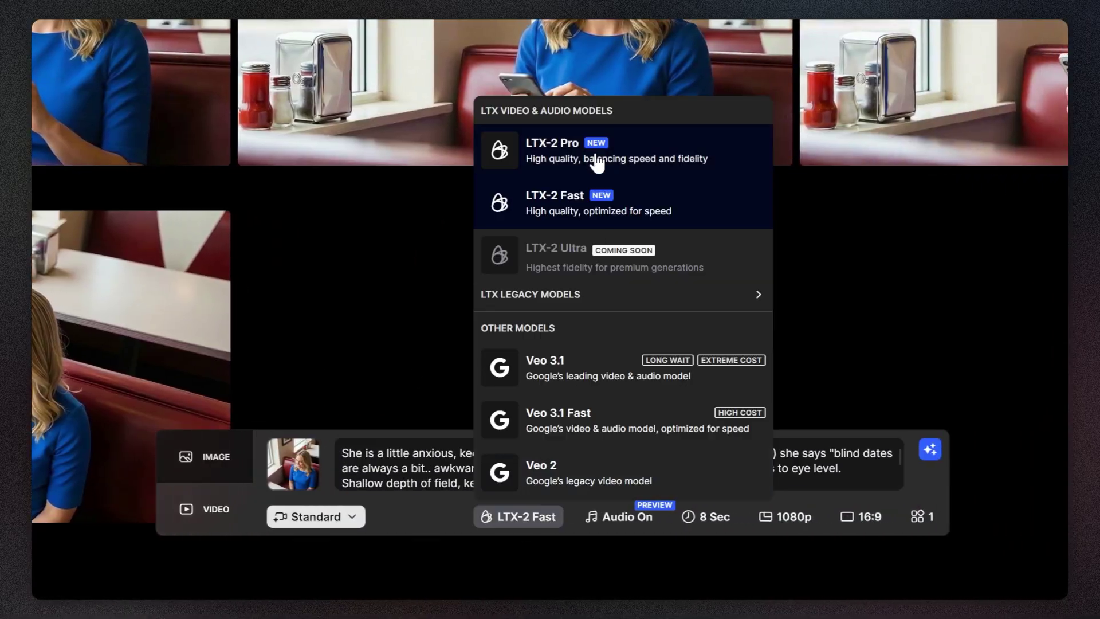
click(595, 164)
click(936, 460)
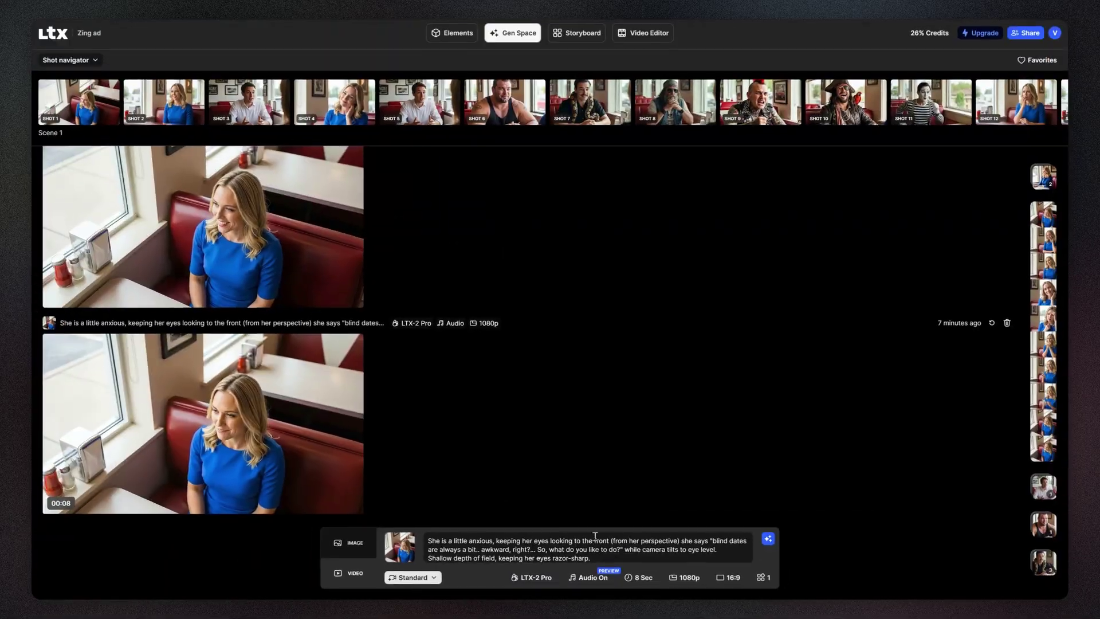
click(272, 449)
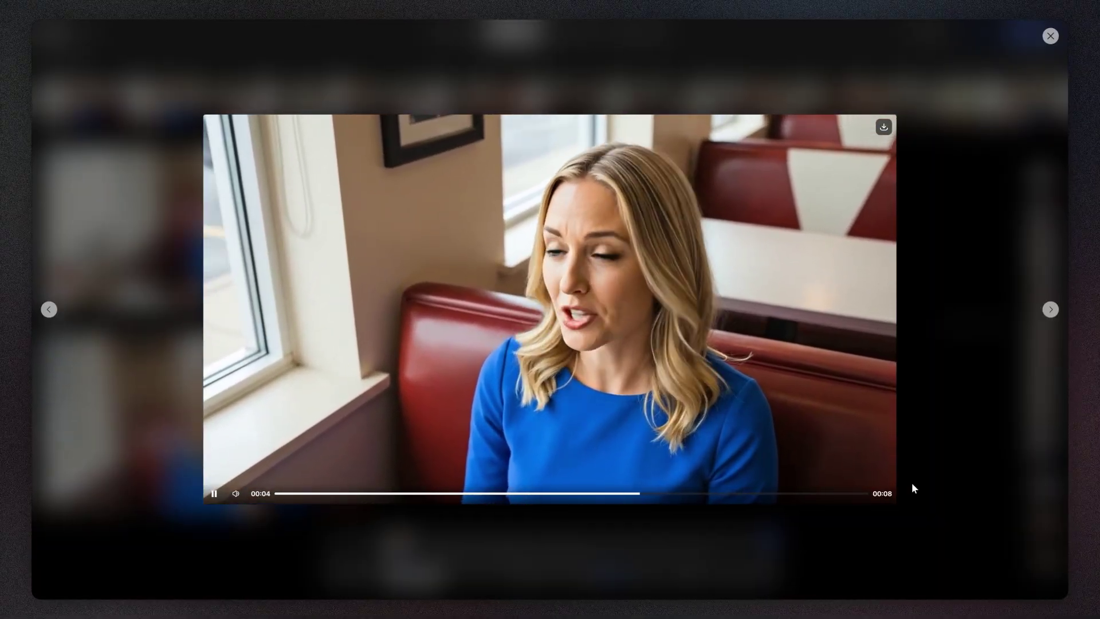
click(1051, 34)
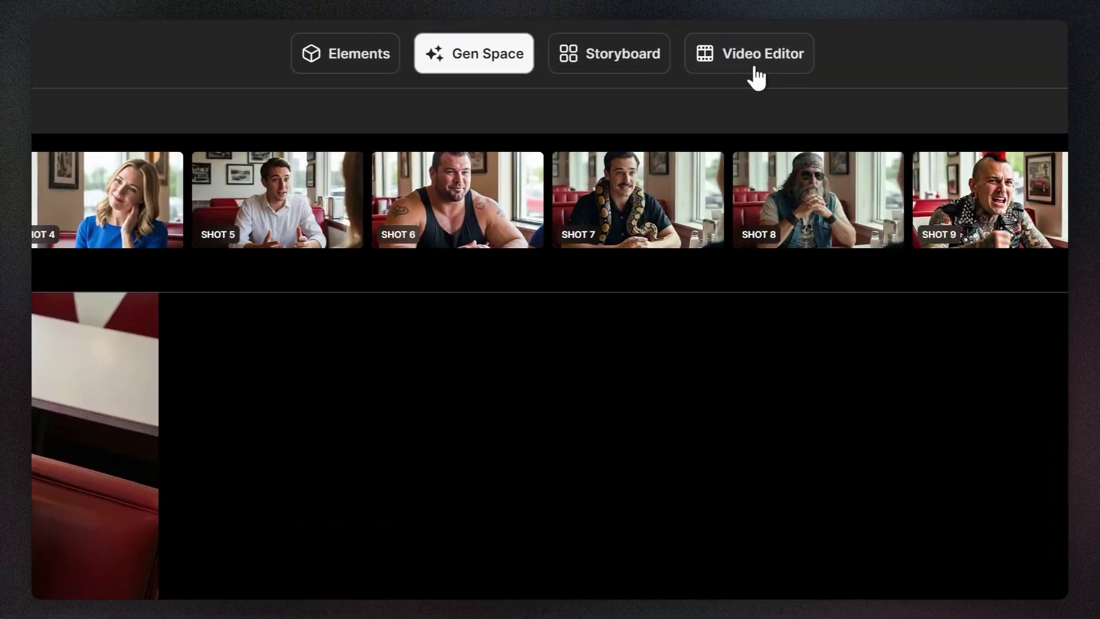
- Import the storyboard into the Video Editor timeline (26.01 s) and list assets from All Projects
click(756, 68)
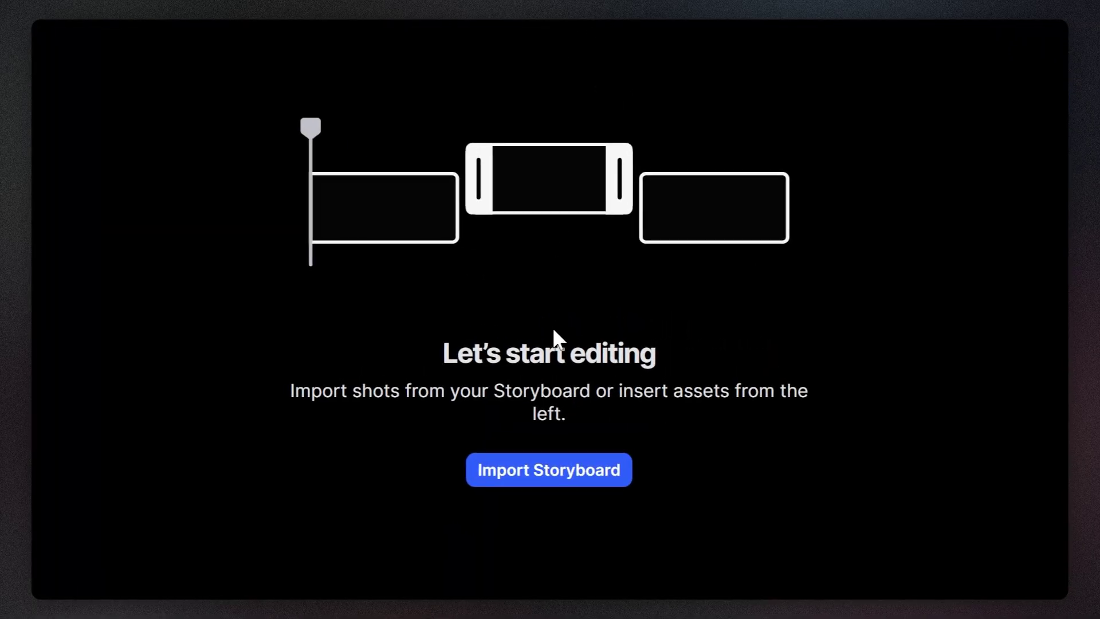
click(559, 479)
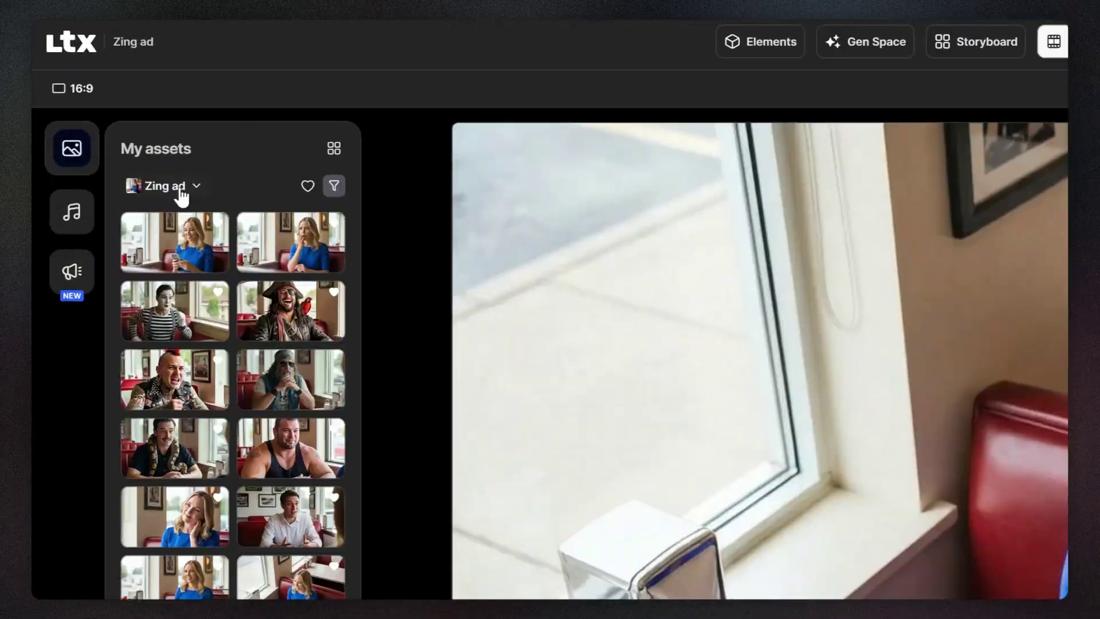
click(116, 117)
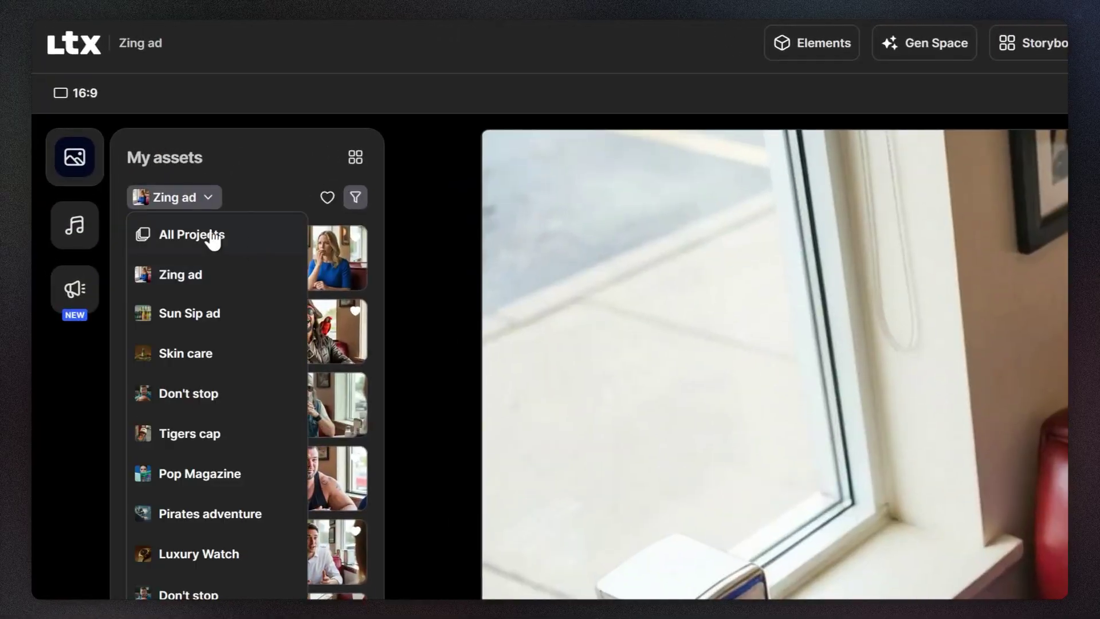
click(213, 239)
click(355, 199)
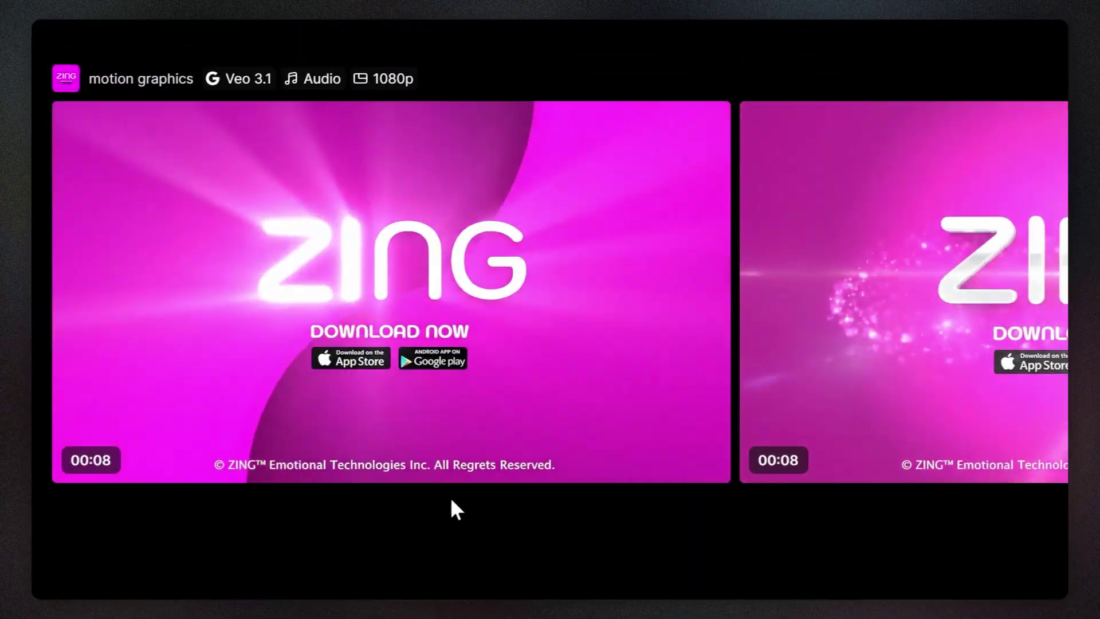
- Append the pink ZING end card, extending the timeline to 34.01 seconds, and open the Voiceover panel
mouse_move(292, 466)
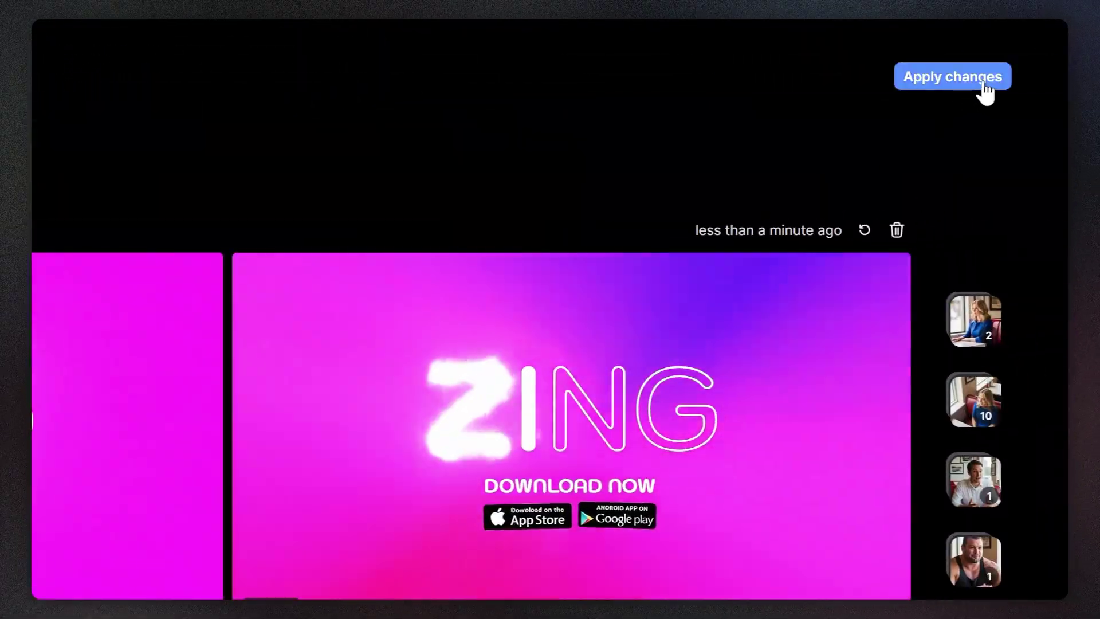
click(980, 86)
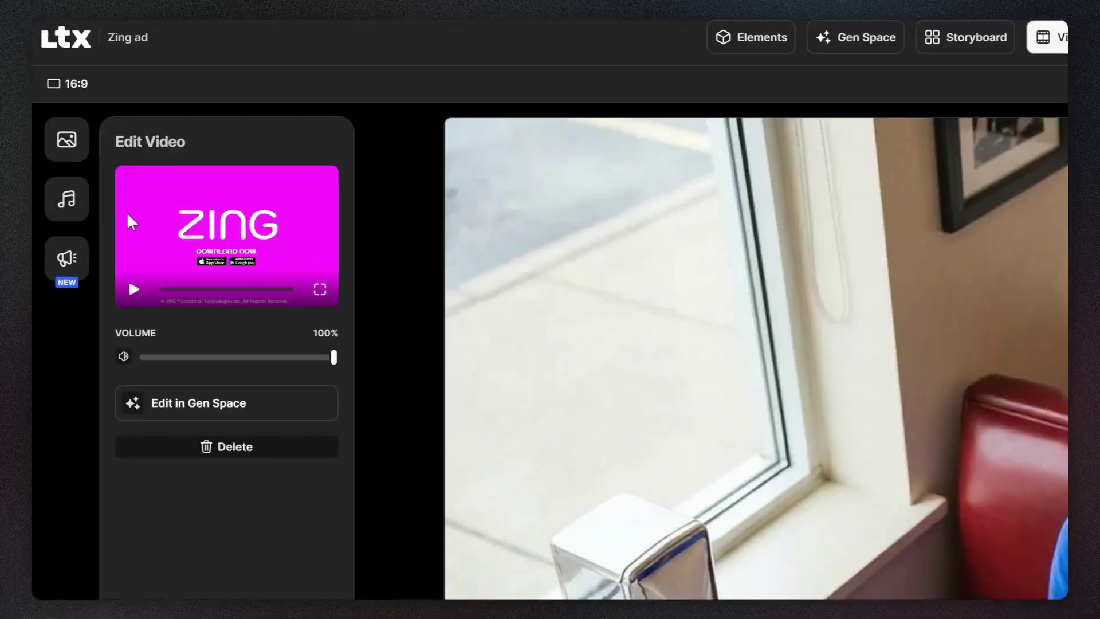
click(32, 108)
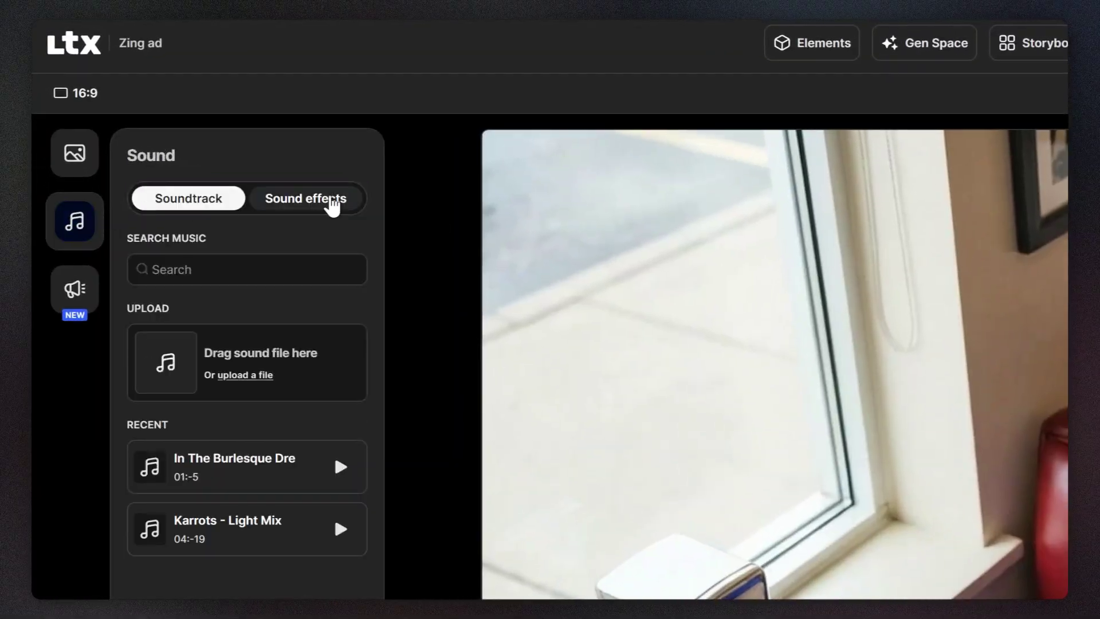
click(75, 290)
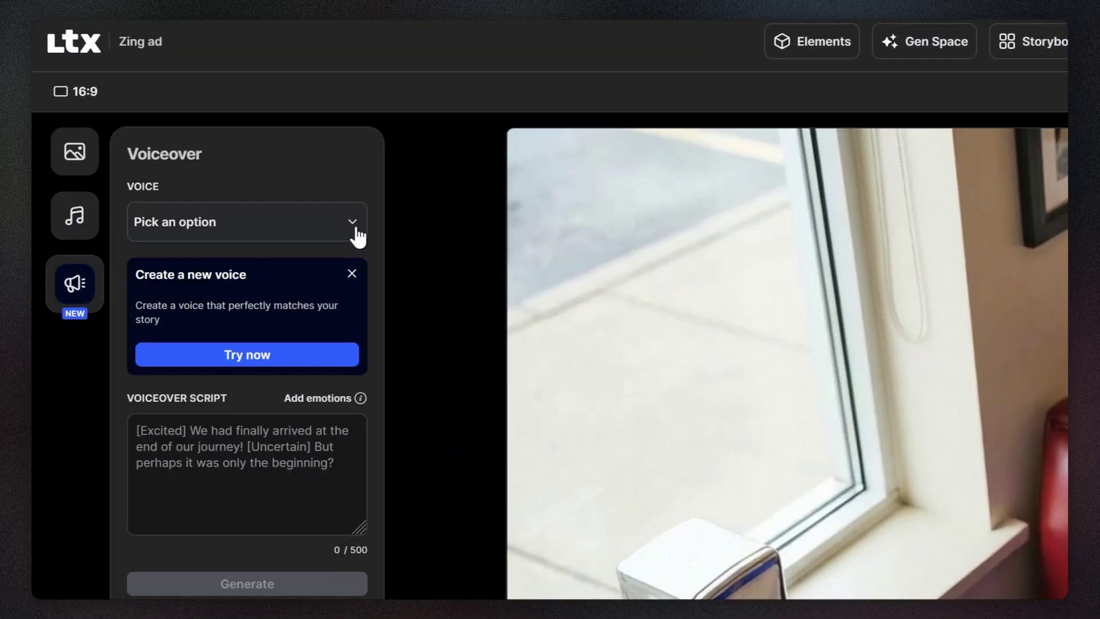